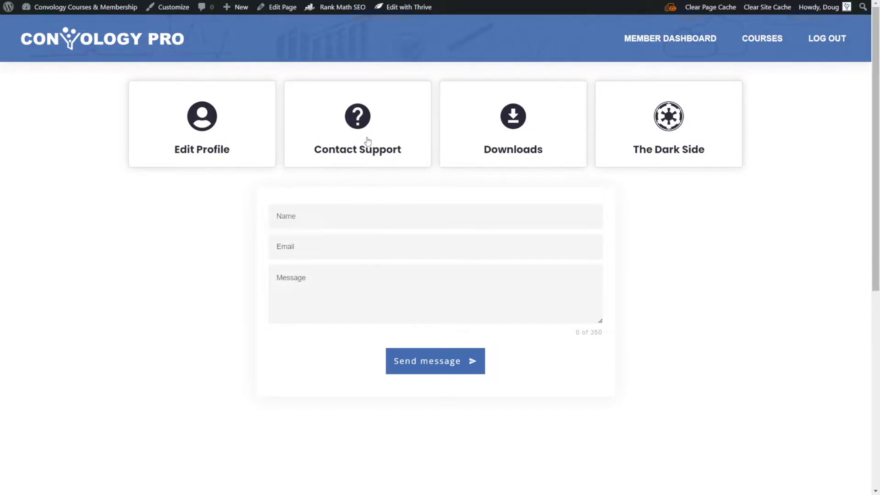
# Load the Edit Profile form into the live content box and click into its last name field.
pyautogui.click(198, 159)
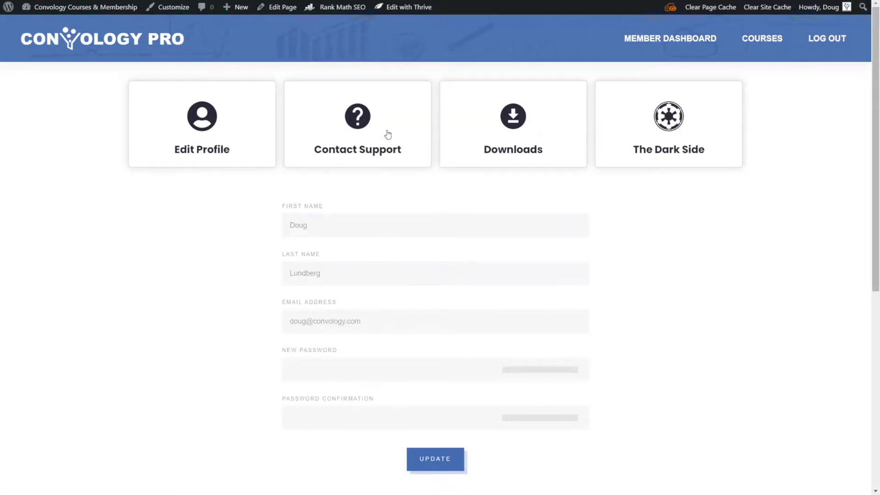
pyautogui.click(349, 267)
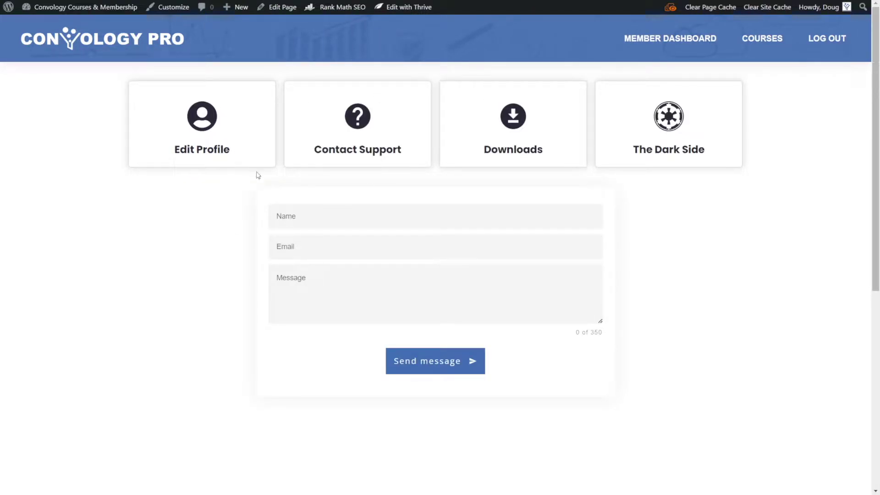
pyautogui.scroll(-7, 222, 197)
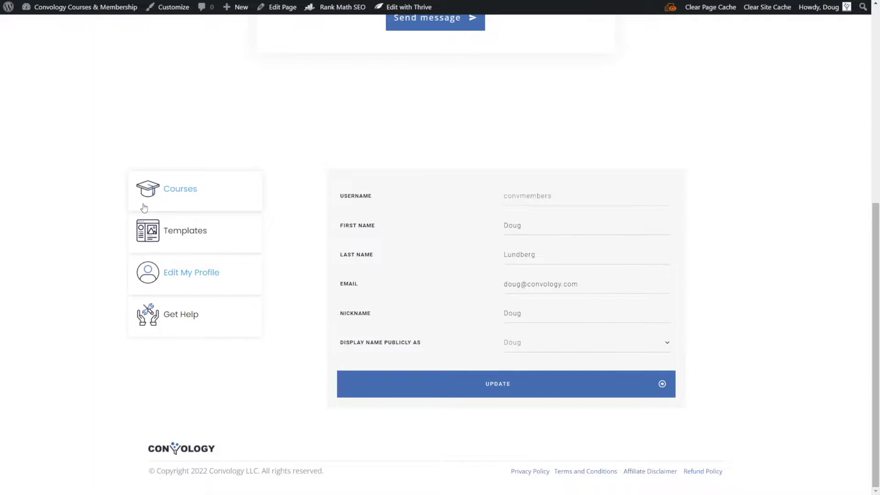
# Show the Templates course list from the vertical menu, then switch to the Edit My Profile form.
pyautogui.click(169, 218)
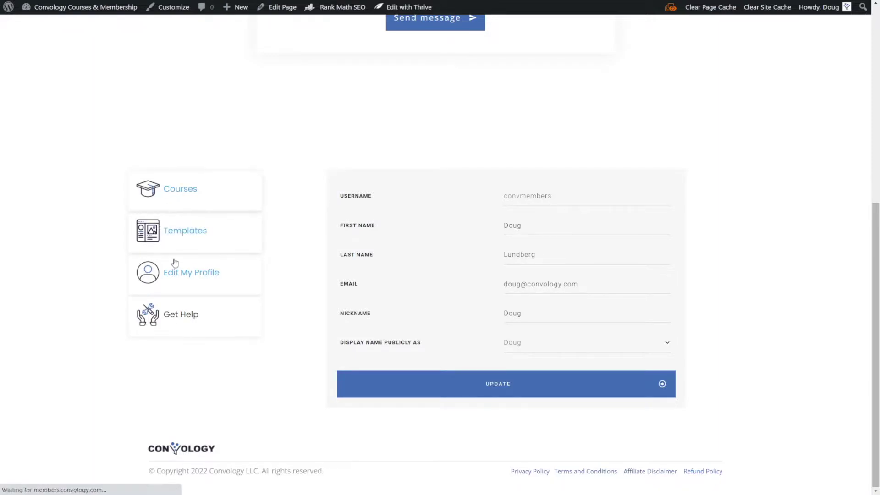
pyautogui.scroll(-8, 261, 298)
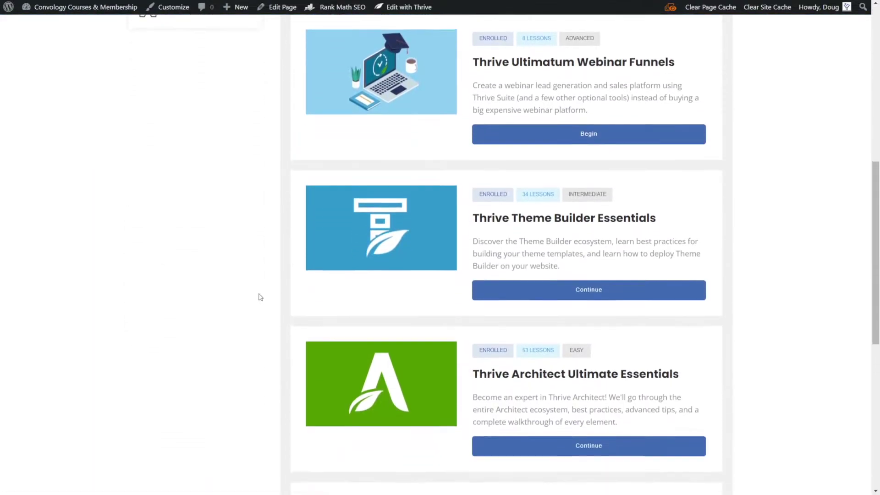
pyautogui.scroll(-7, 259, 298)
pyautogui.scroll(7, 254, 296)
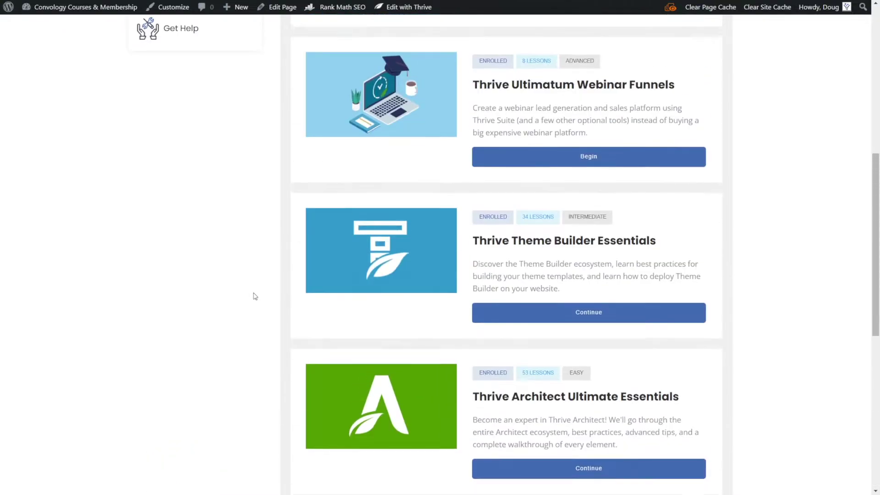
pyautogui.scroll(5, 254, 296)
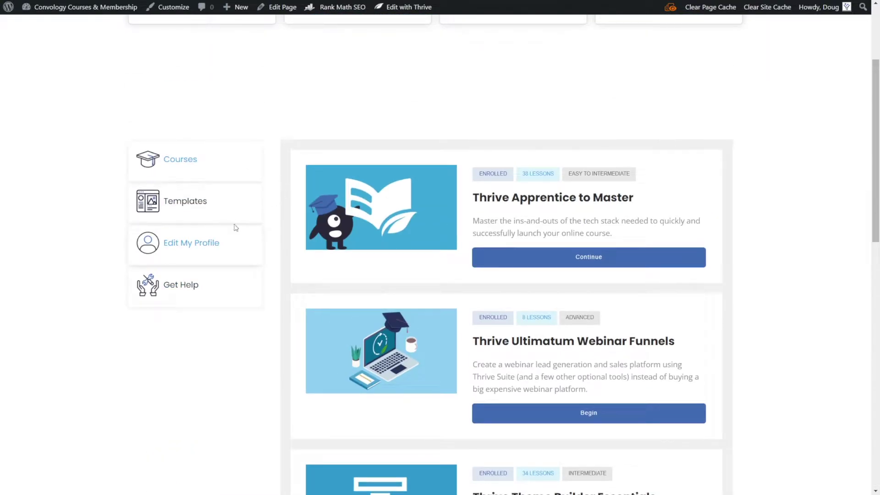
pyautogui.click(202, 250)
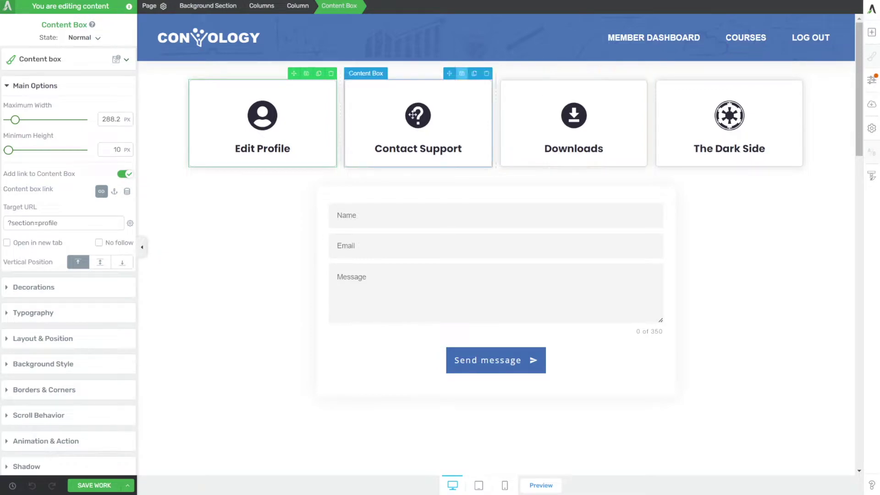
# Deselect the tile, select the content section, and switch it to its empty Default display.
pyautogui.press('Escape')
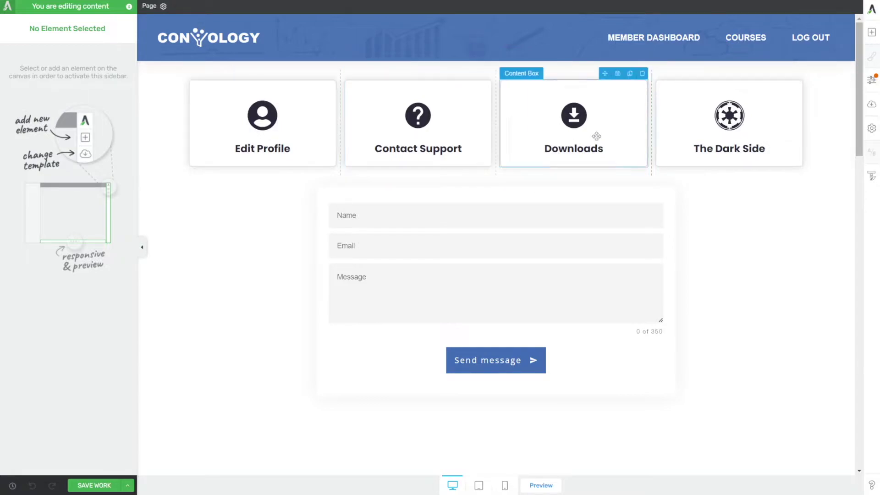
pyautogui.click(271, 216)
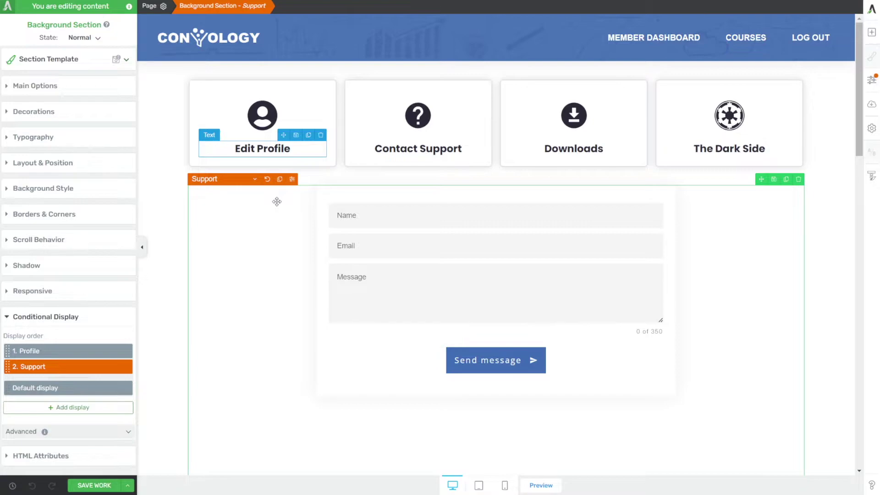
pyautogui.click(255, 179)
pyautogui.click(264, 197)
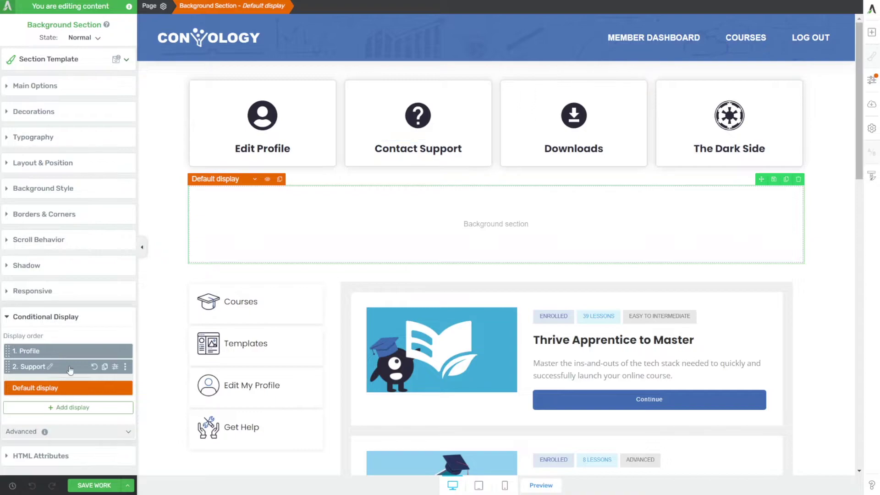
# Add a new display to the content section, checking its Support and Profile displays.
pyautogui.click(77, 407)
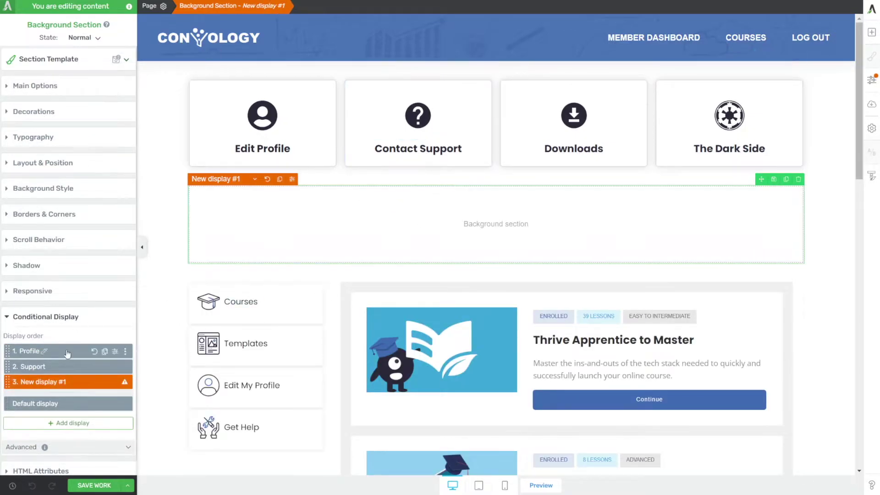
pyautogui.click(77, 367)
pyautogui.click(78, 352)
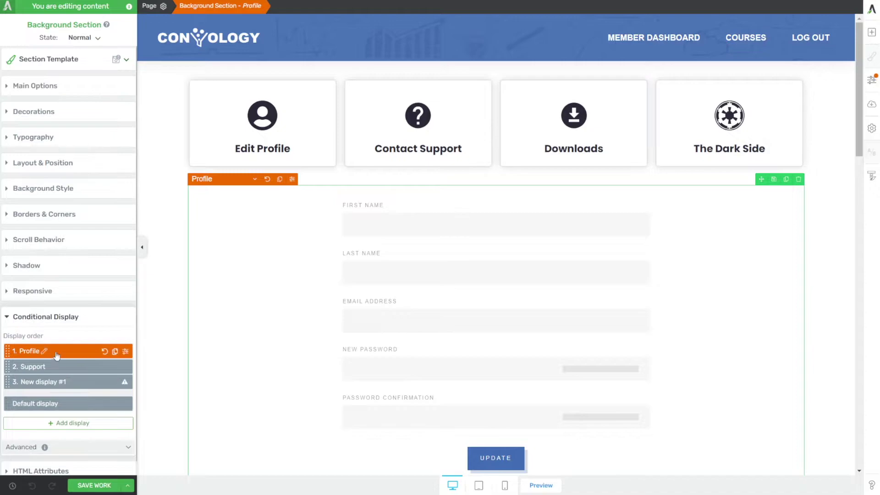
# Rename the new display to Downloads and show it on the canvas.
pyautogui.click(78, 381)
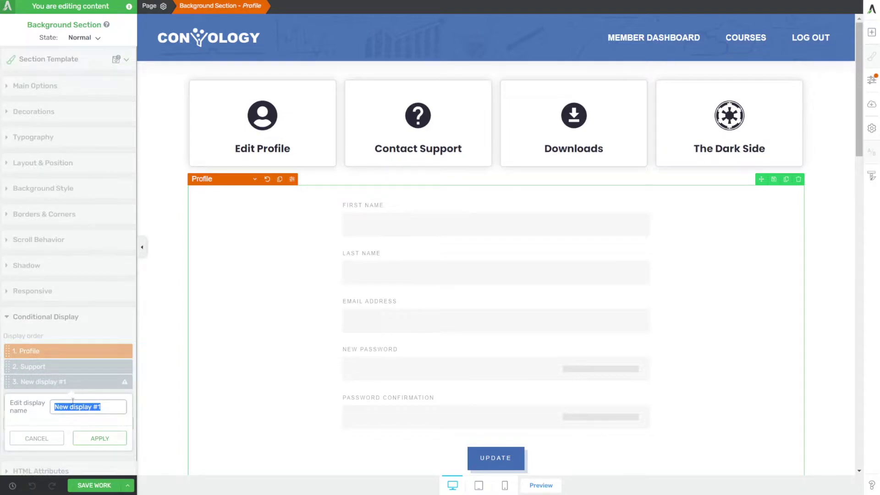
pyautogui.write('Downloads')
pyautogui.click(105, 438)
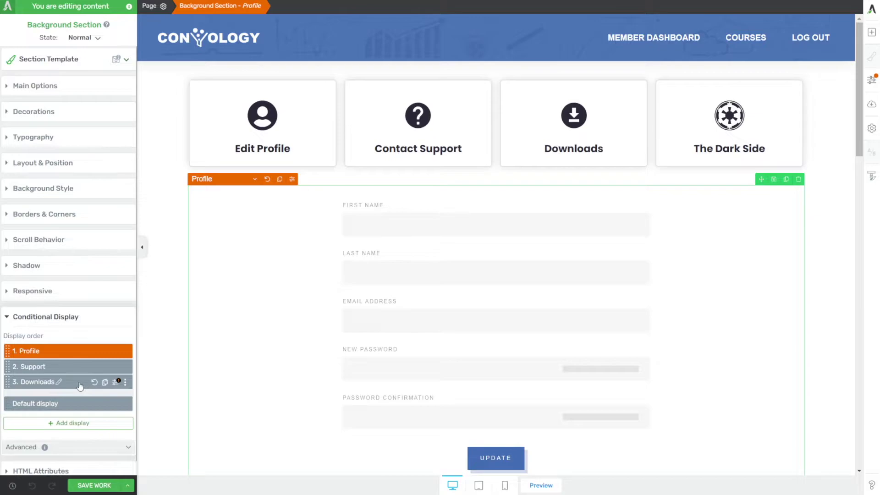
pyautogui.click(81, 384)
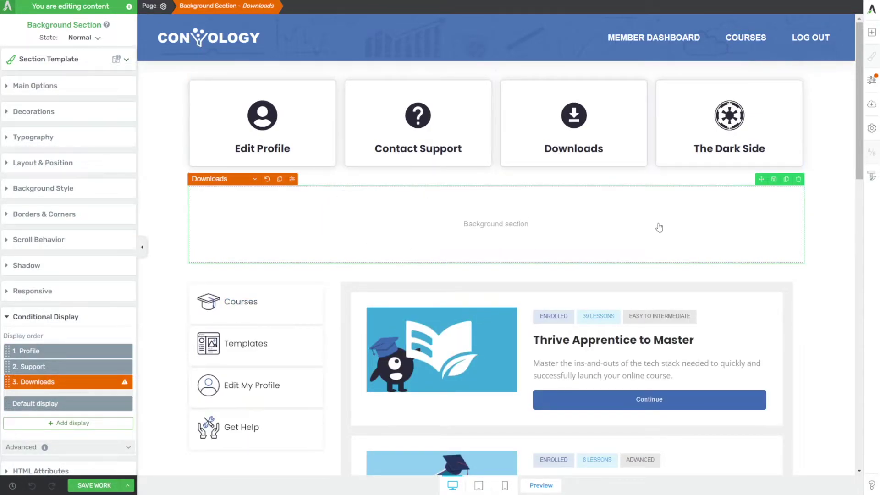
pyautogui.click(871, 32)
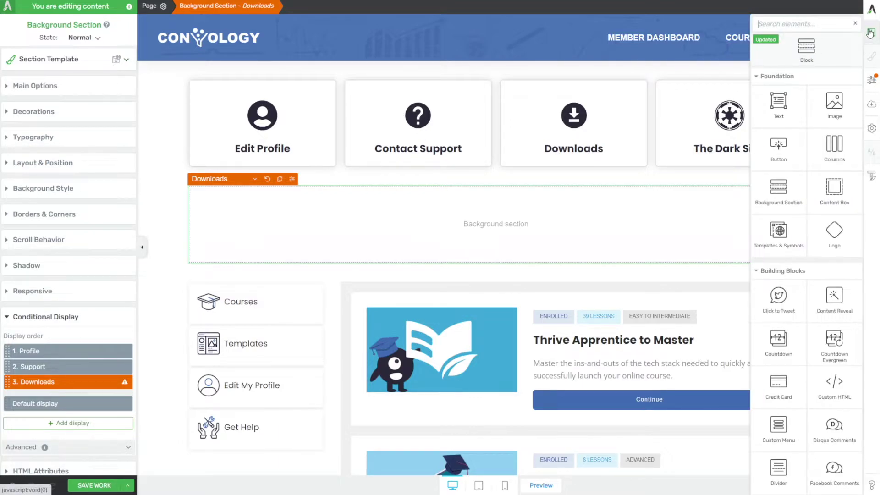
# Drop a three-item Styled List into the Downloads section and open its display conditions.
pyautogui.write('list')
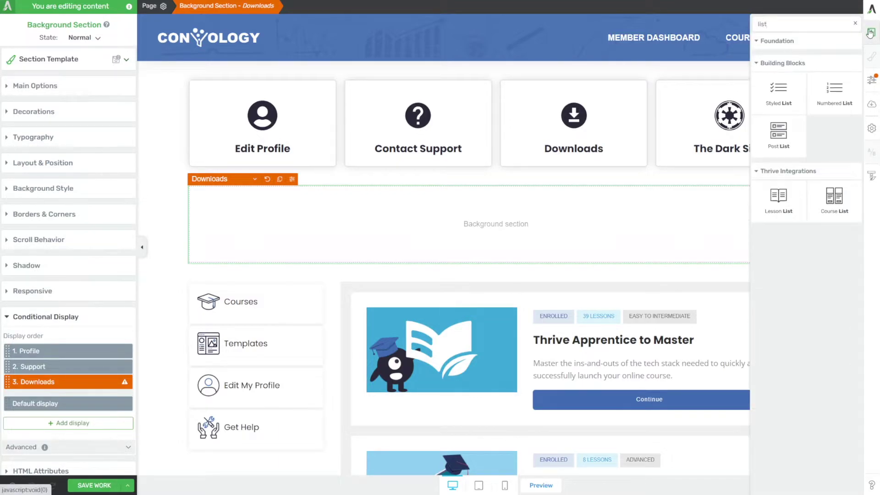
pyautogui.moveTo(779, 89); pyautogui.dragTo(495, 212)
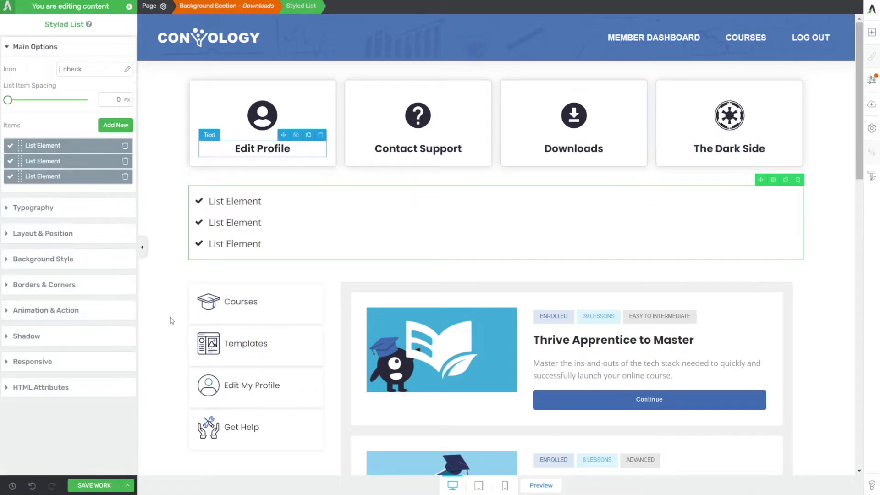
pyautogui.click(282, 184)
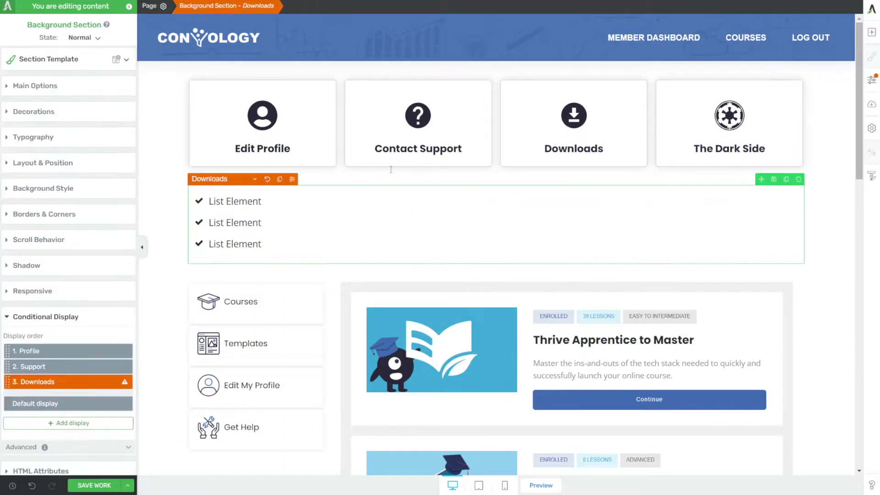
pyautogui.moveTo(35, 385)
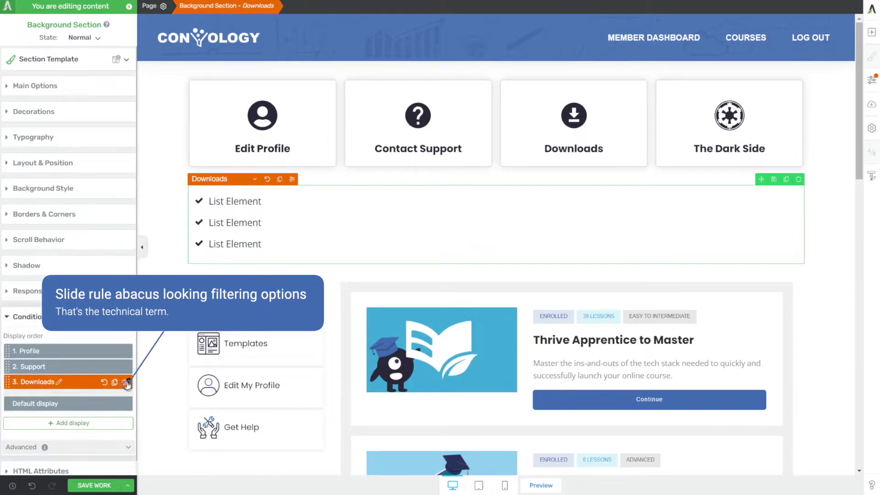
pyautogui.moveTo(126, 385)
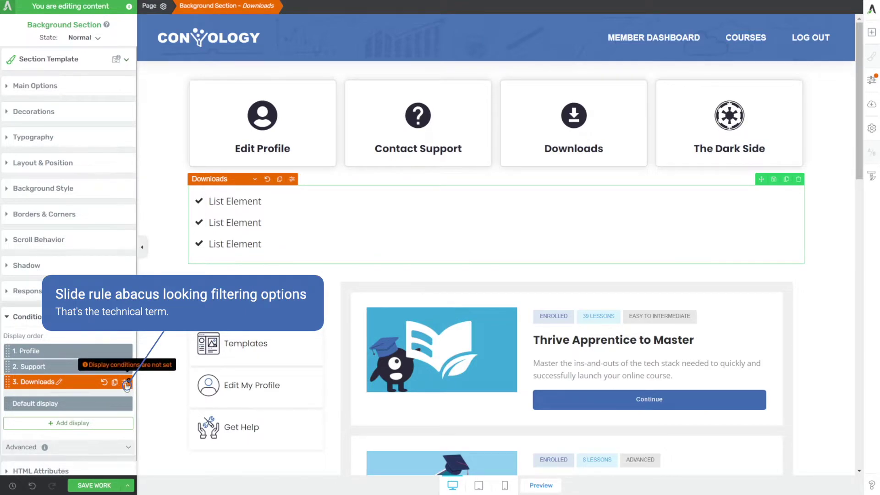
pyautogui.click(126, 385)
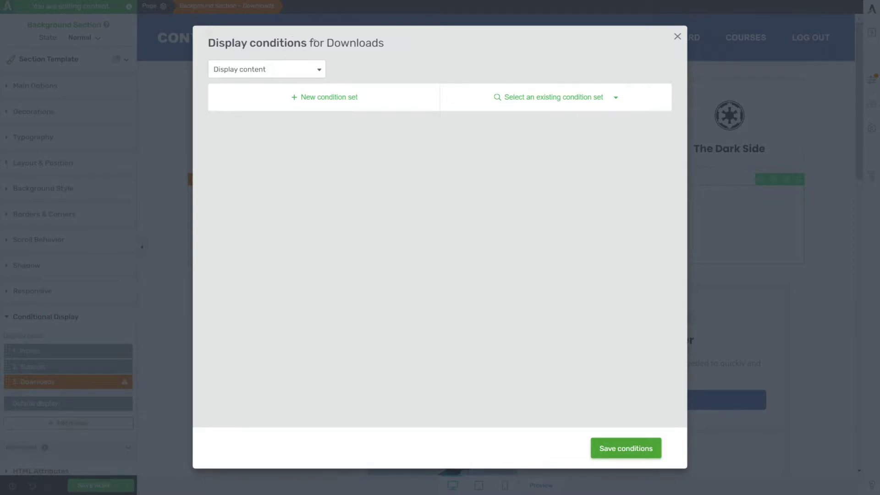
# Start a new condition set based on Request data > URL Query String.
pyautogui.moveTo(333, 45); pyautogui.dragTo(386, 45)
pyautogui.click(362, 55)
pyautogui.click(306, 101)
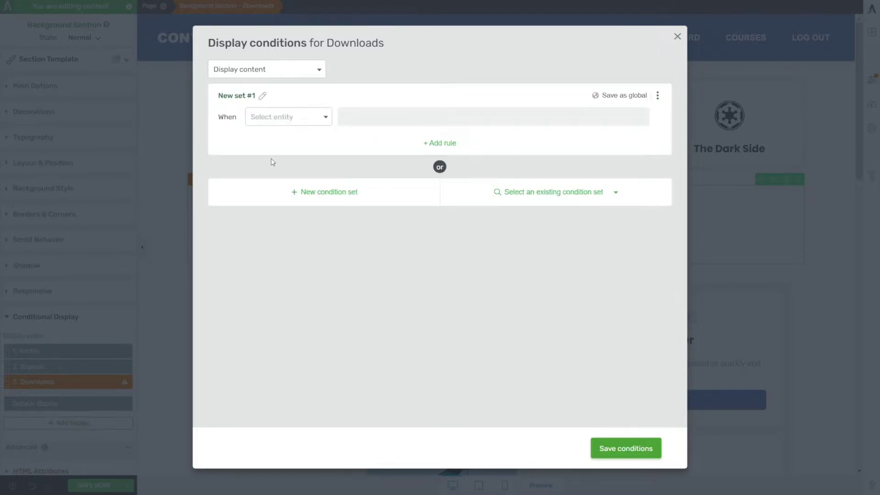
pyautogui.click(275, 118)
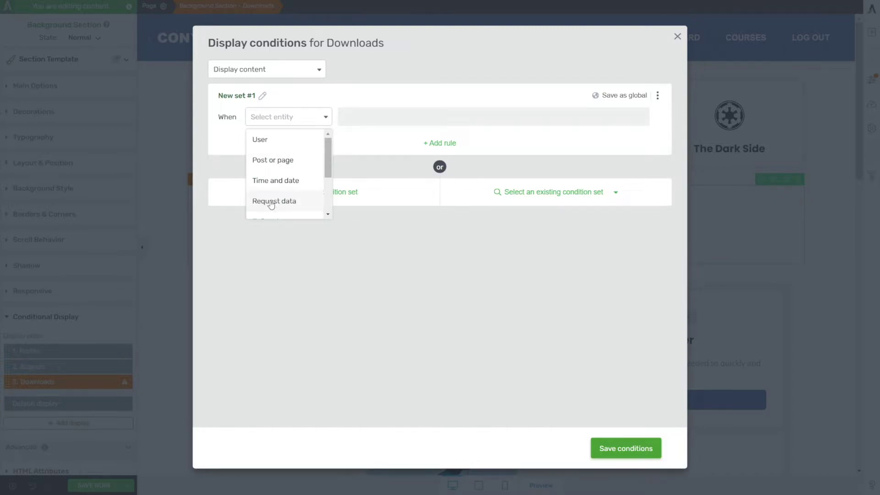
pyautogui.click(287, 203)
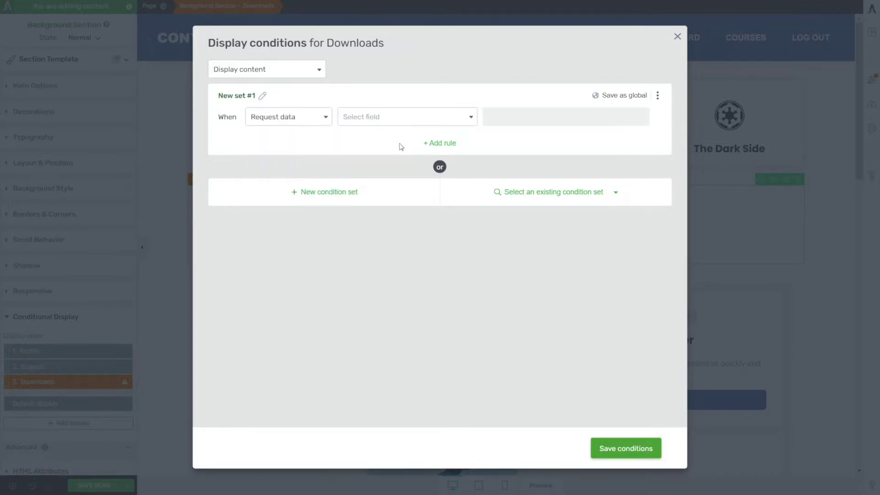
pyautogui.click(384, 121)
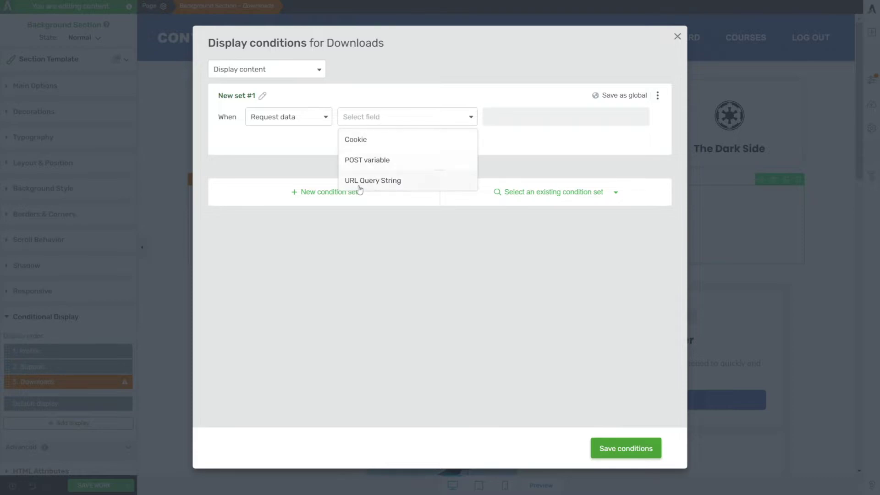
pyautogui.click(408, 186)
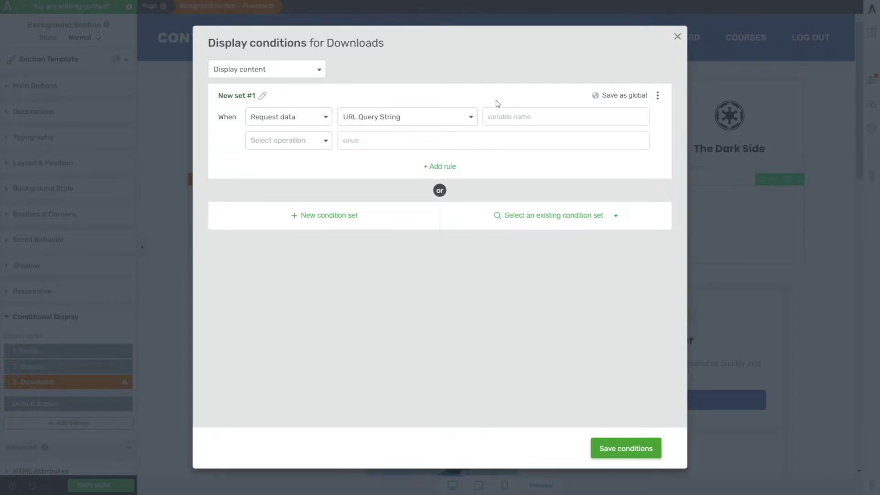
# Set the rule to section Equals downloads, name the set Downloads, and save.
pyautogui.click(539, 113)
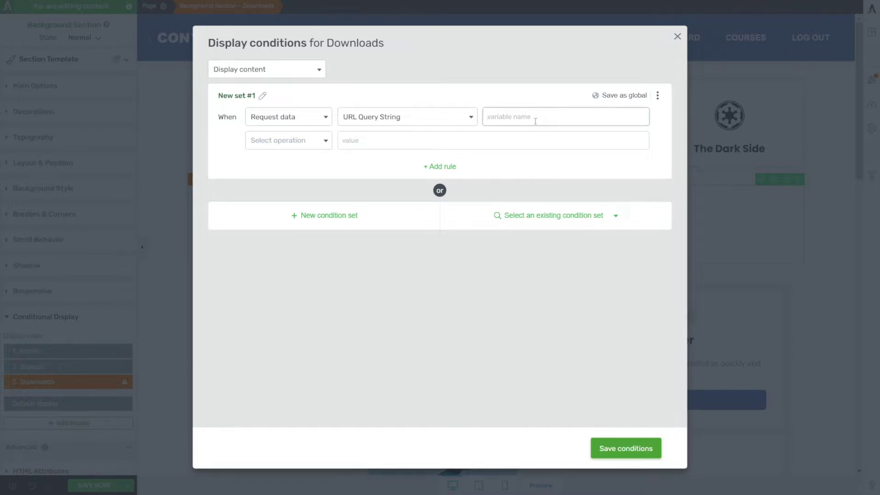
pyautogui.write('section')
pyautogui.click(310, 143)
pyautogui.click(305, 160)
pyautogui.click(392, 137)
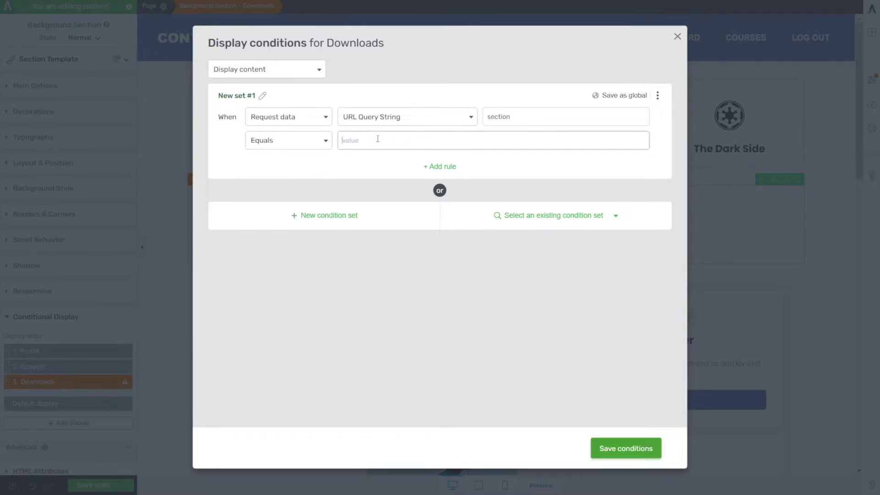
pyautogui.write('downloads')
pyautogui.click(512, 116)
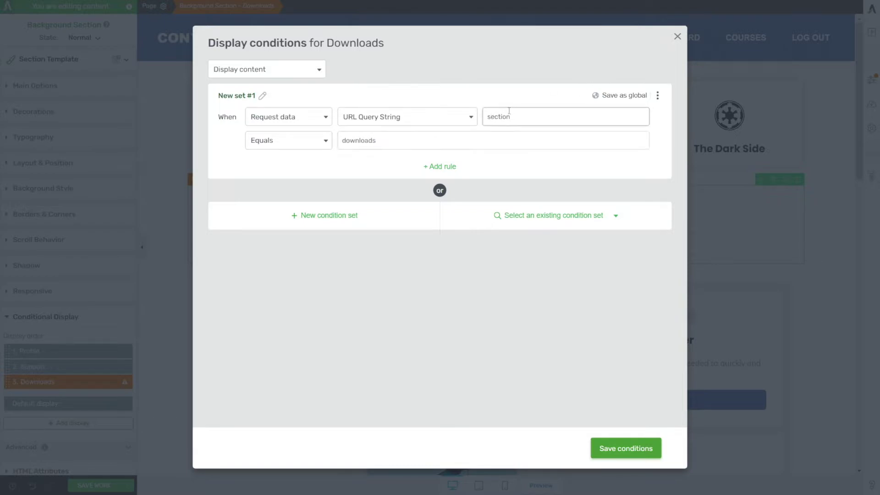
pyautogui.click(373, 148)
pyautogui.click(263, 97)
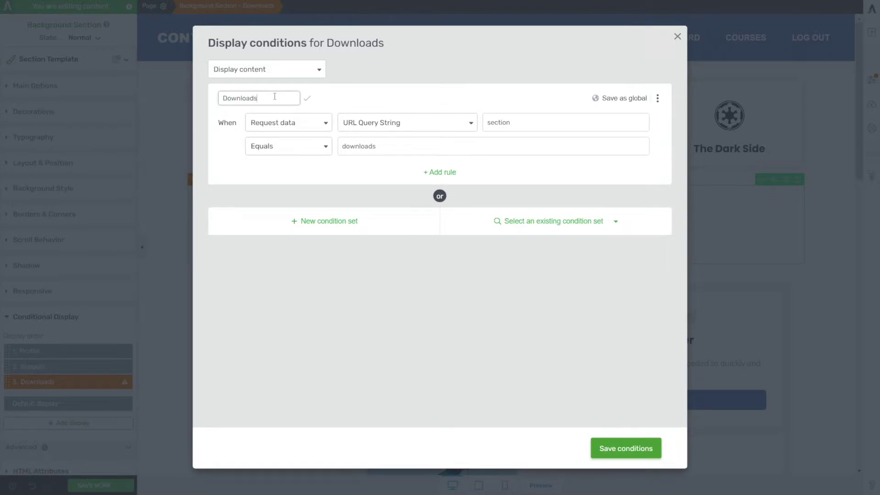
pyautogui.press('Return')
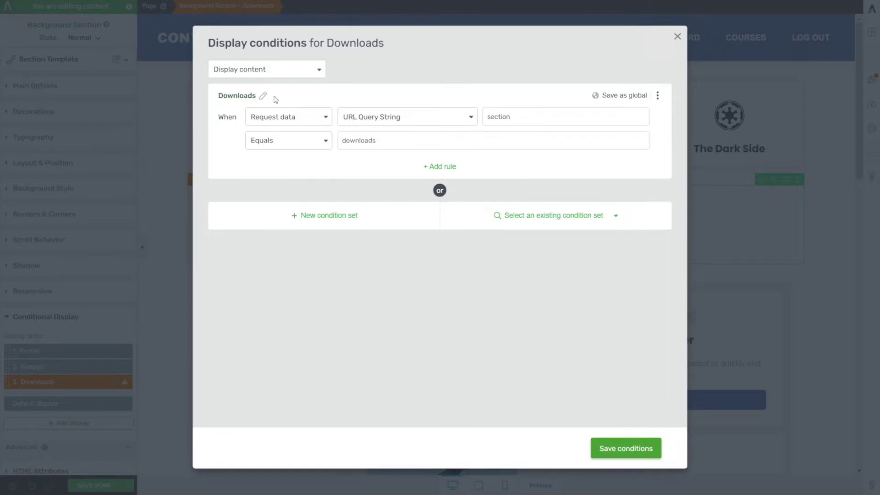
pyautogui.click(637, 451)
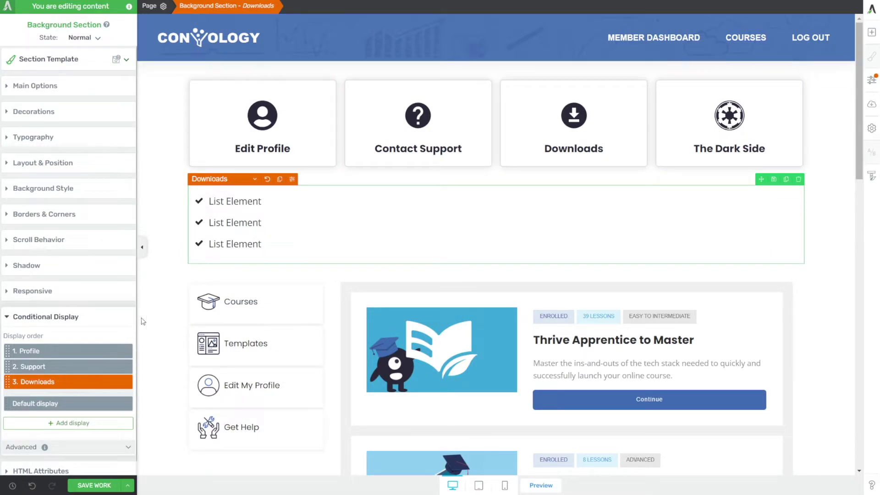
# Give the Downloads tile's content box a link action to ?section=downloads.
pyautogui.click(567, 161)
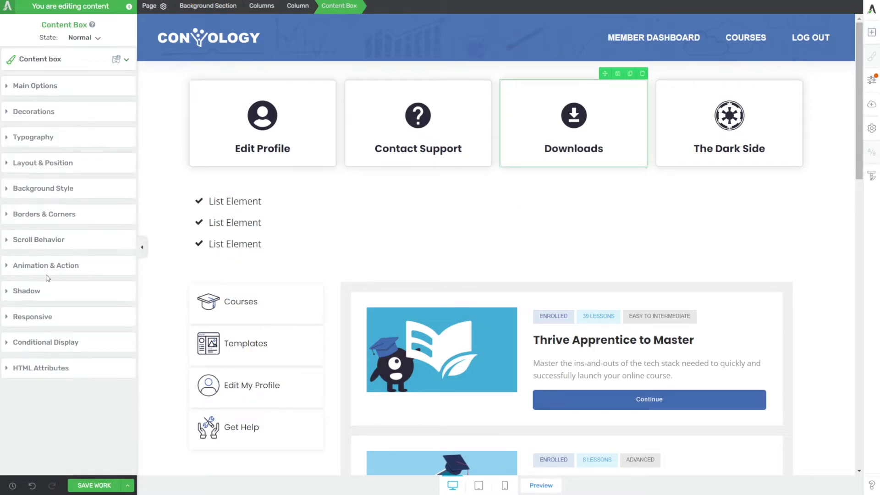
pyautogui.click(40, 266)
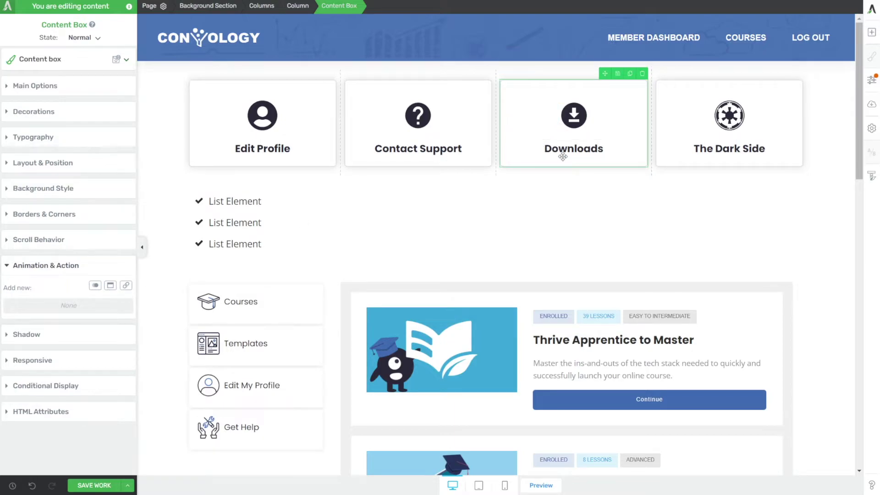
pyautogui.click(126, 286)
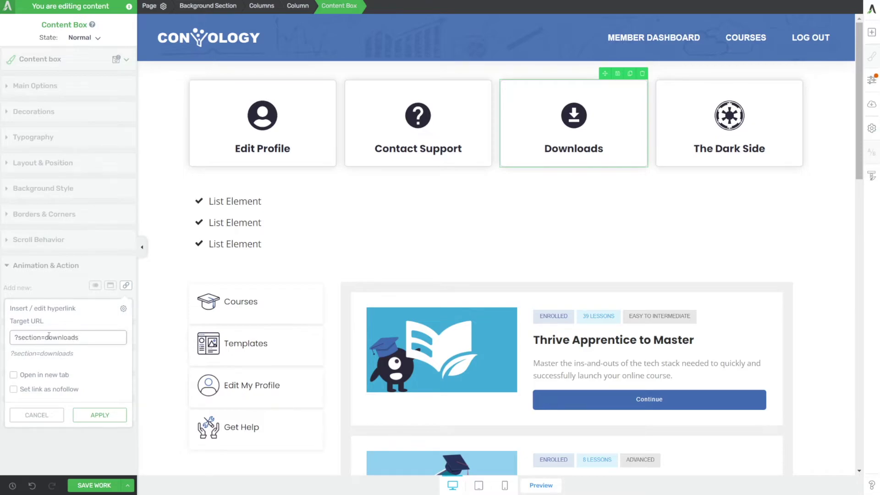
pyautogui.click(102, 416)
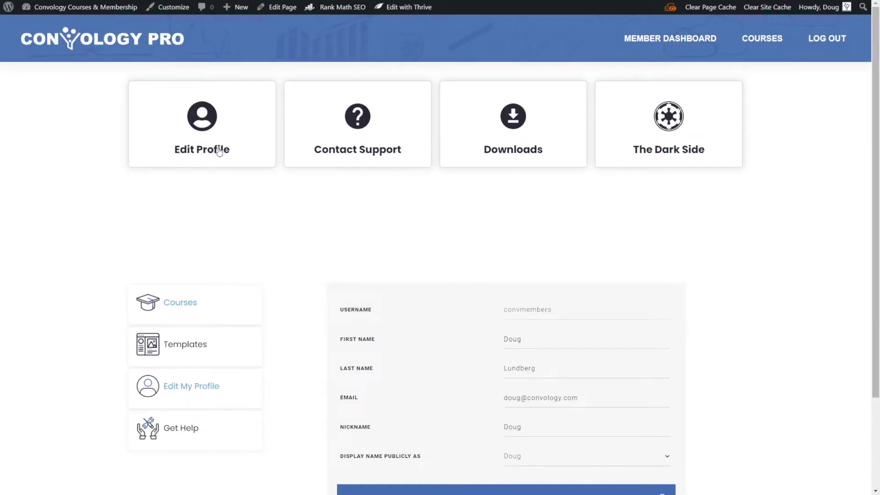
pyautogui.click(235, 145)
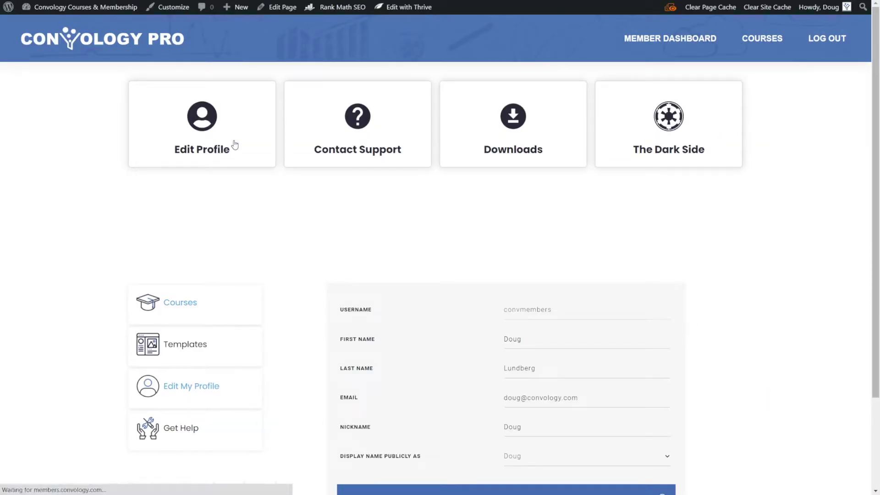
pyautogui.click(380, 152)
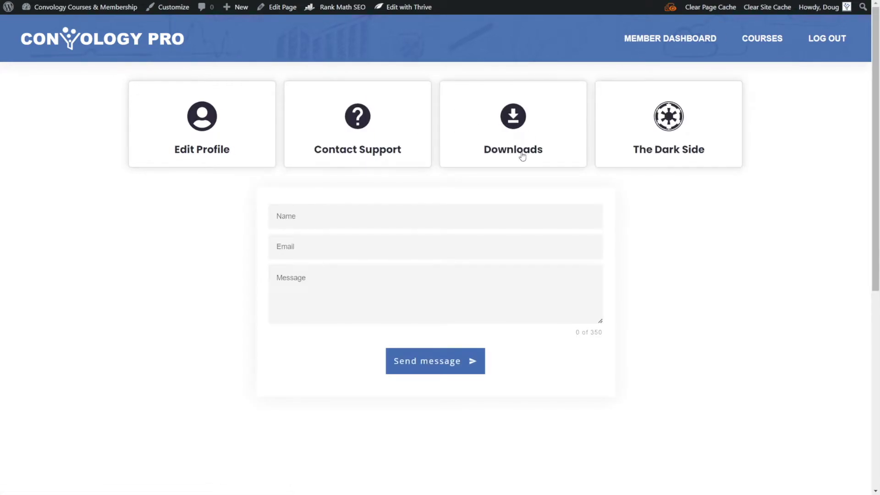
pyautogui.click(522, 156)
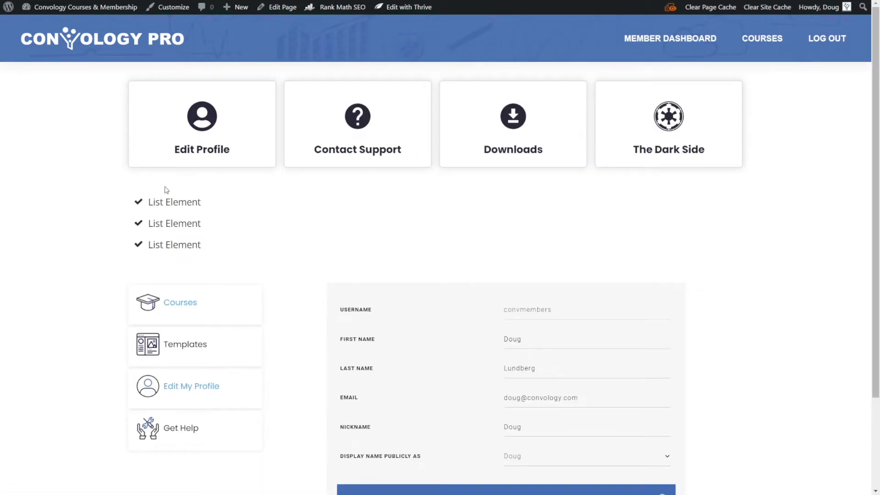
pyautogui.moveTo(151, 203); pyautogui.dragTo(223, 249)
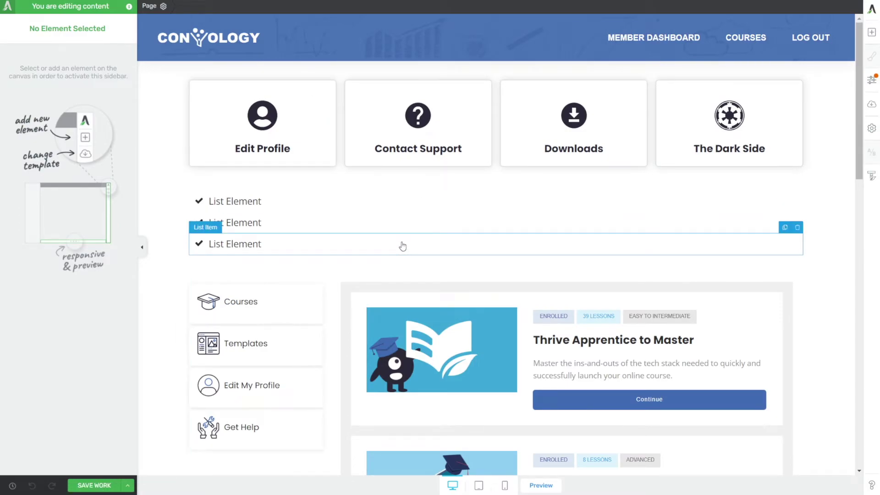
pyautogui.scroll(-2, 403, 246)
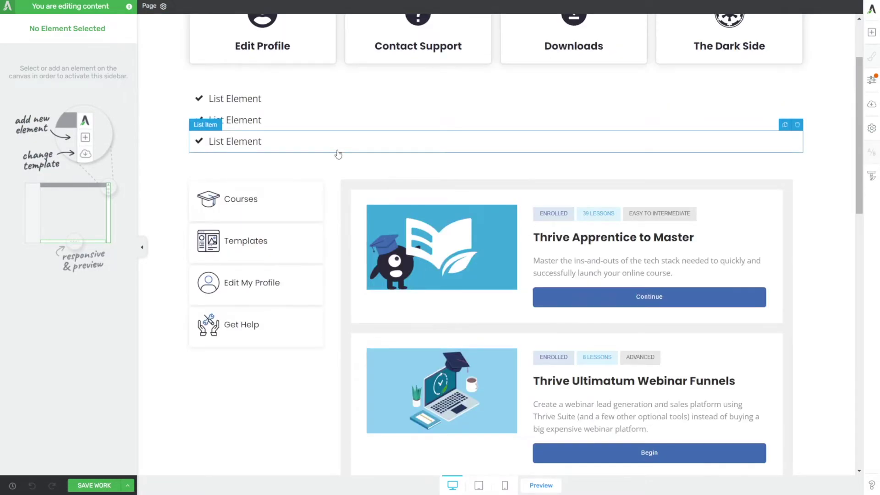
pyautogui.click(365, 165)
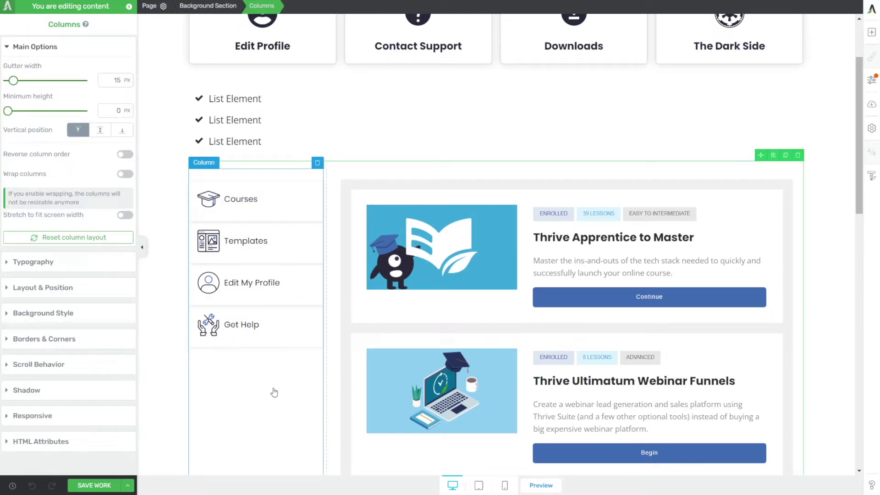
pyautogui.click(273, 181)
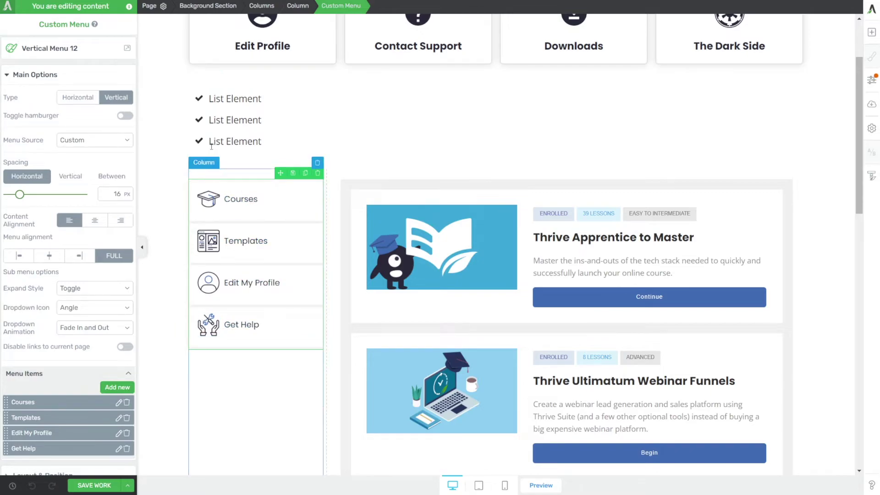
pyautogui.scroll(-1, 105, 352)
pyautogui.scroll(-3, 110, 339)
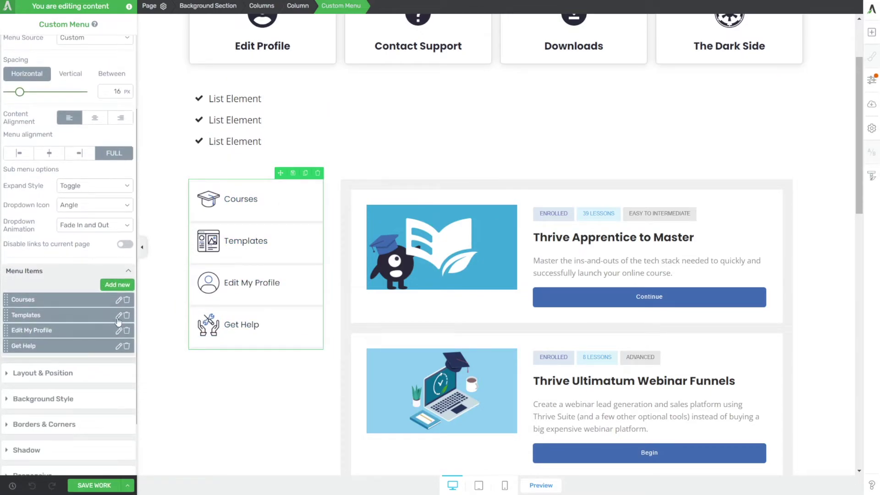
pyautogui.click(119, 301)
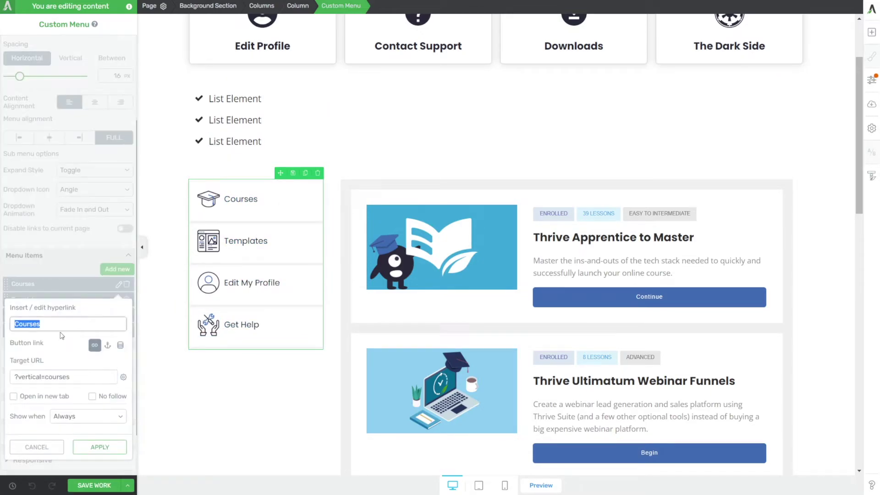
pyautogui.moveTo(7, 379); pyautogui.dragTo(73, 378)
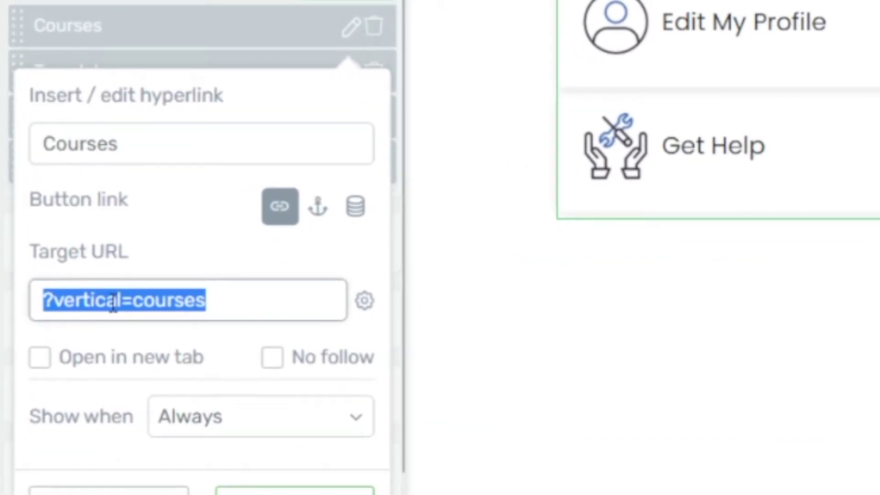
pyautogui.click(36, 378)
pyautogui.moveTo(58, 293); pyautogui.dragTo(134, 287)
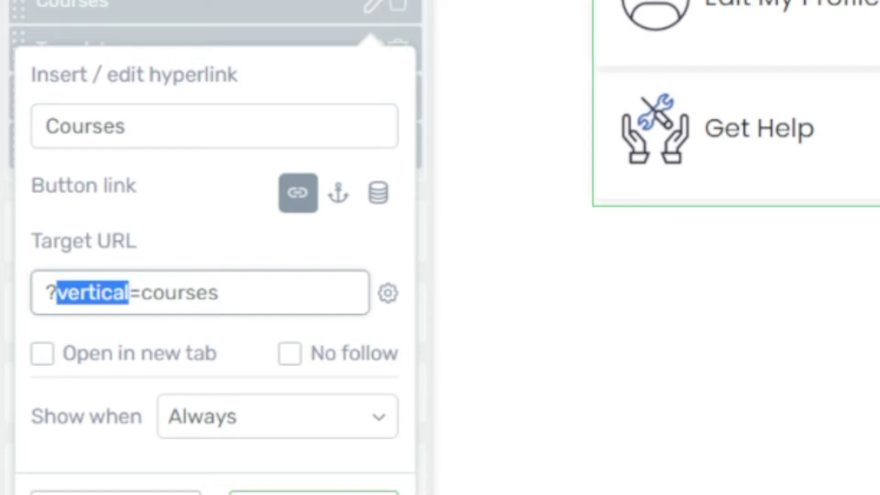
pyautogui.moveTo(144, 294); pyautogui.dragTo(230, 302)
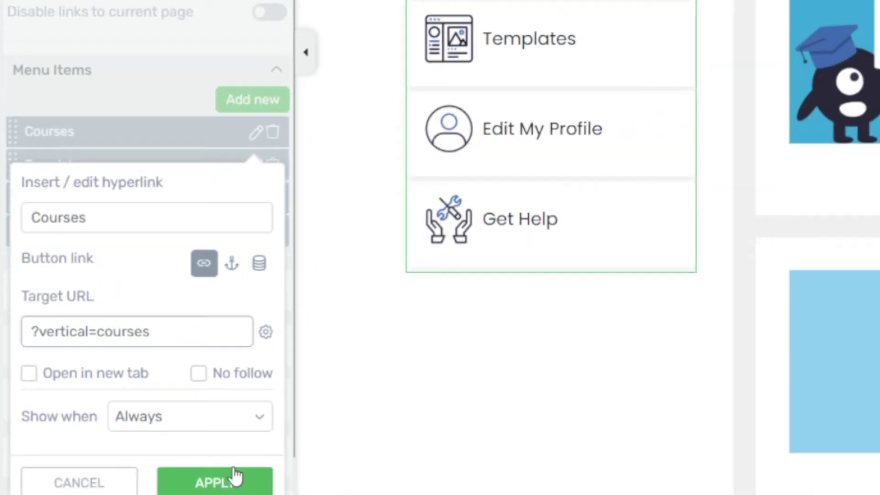
pyautogui.click(340, 493)
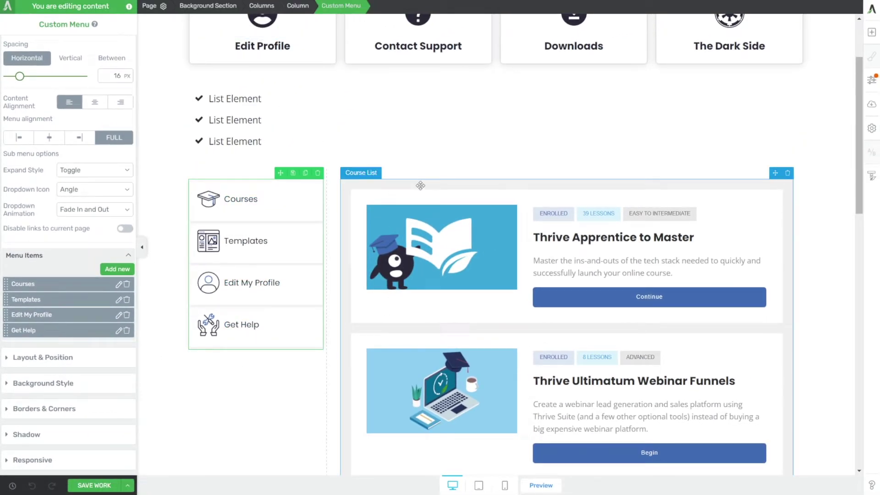
# Select the 'Content Box - Courses' via the Column and Course List breadcrumbs.
pyautogui.click(468, 171)
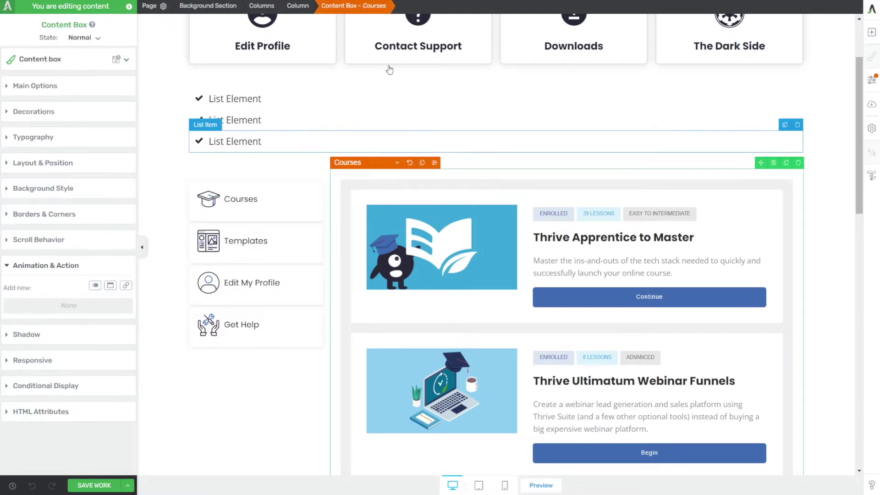
pyautogui.click(298, 6)
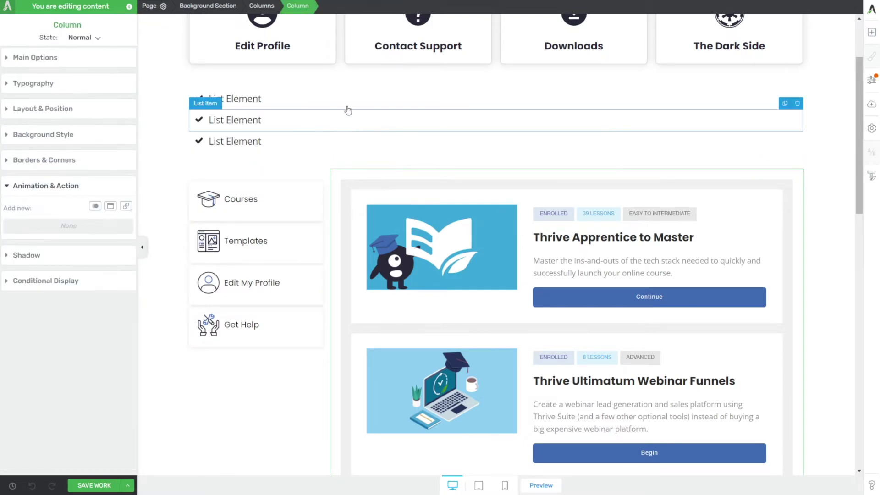
pyautogui.click(474, 185)
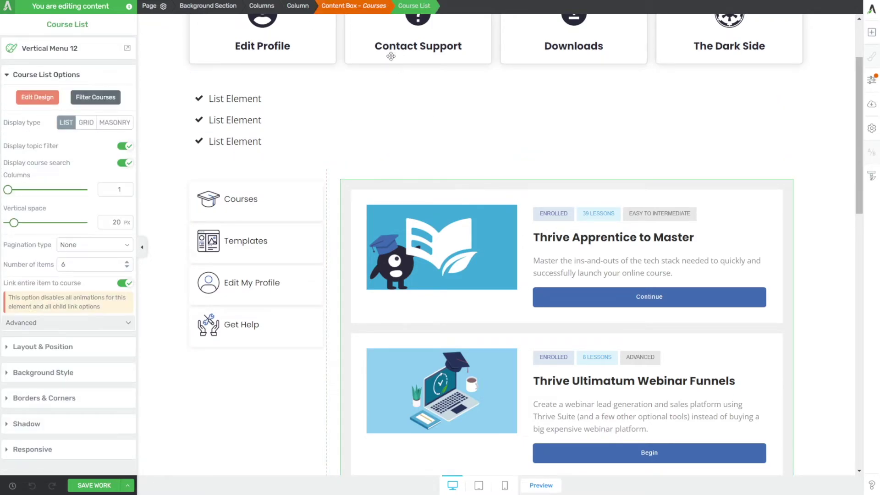
pyautogui.click(362, 7)
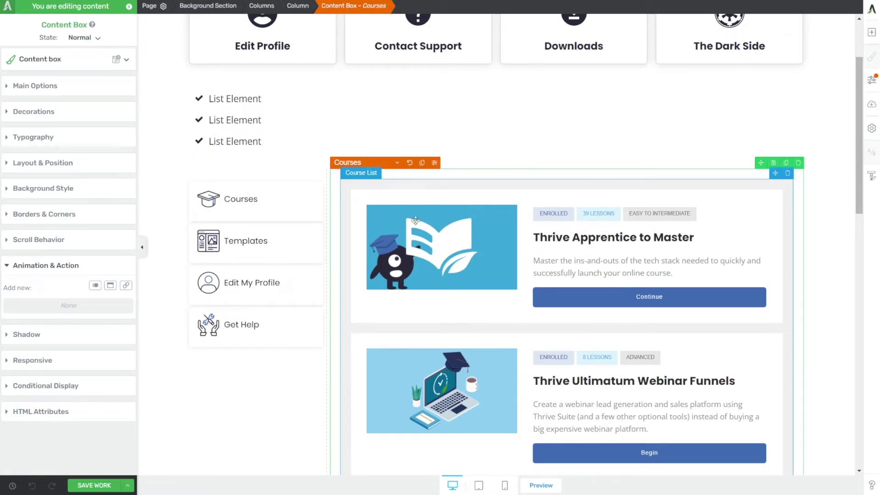
# Add a new display in the content box's Conditional Display settings.
pyautogui.click(69, 385)
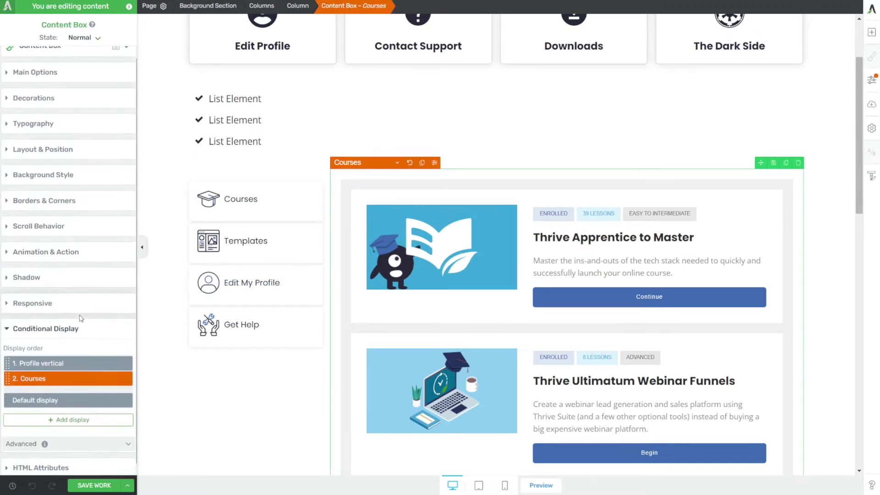
pyautogui.moveTo(65, 370)
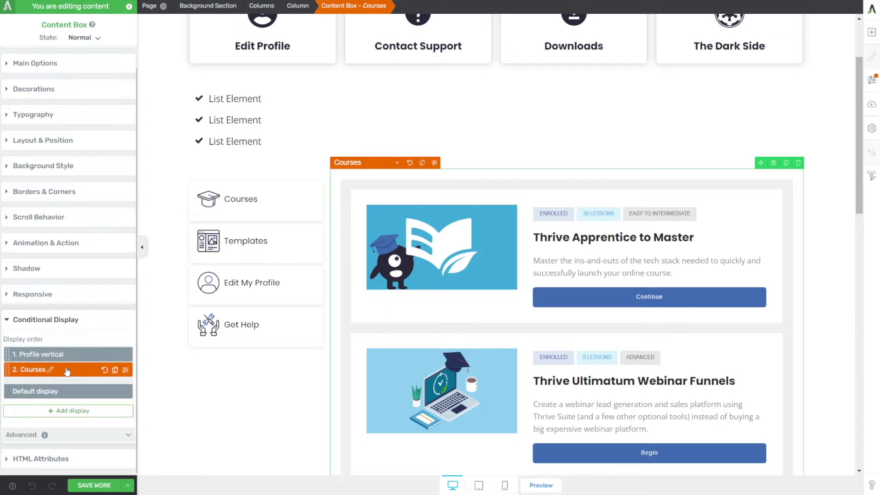
pyautogui.moveTo(94, 361)
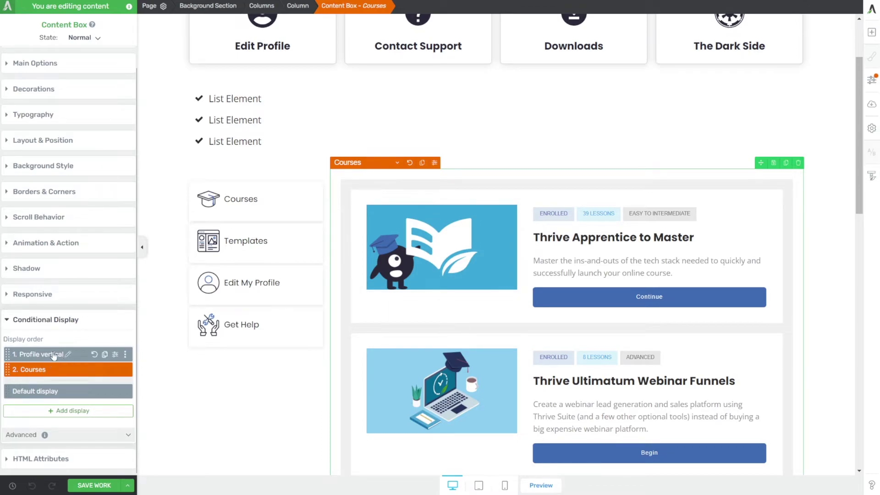
pyautogui.click(75, 412)
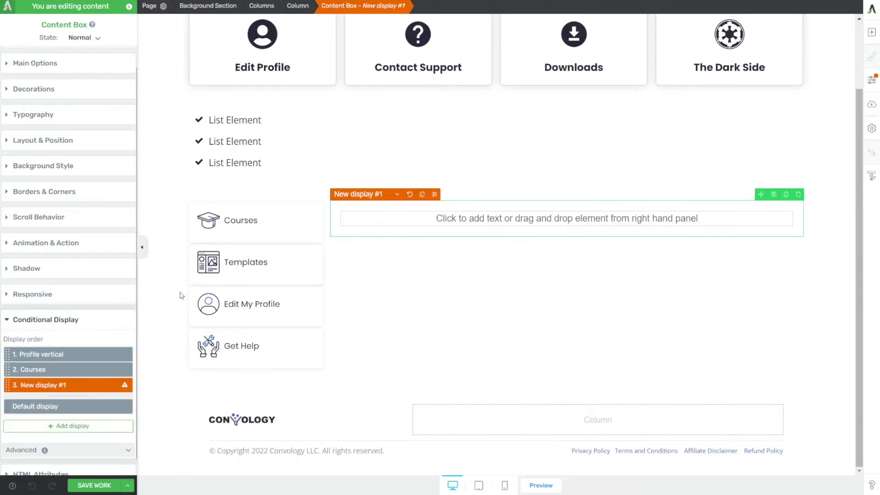
# Insert a Contact Form 02 form into the empty new display.
pyautogui.click(871, 33)
pyautogui.write('form')
pyautogui.moveTo(780, 87); pyautogui.dragTo(402, 271)
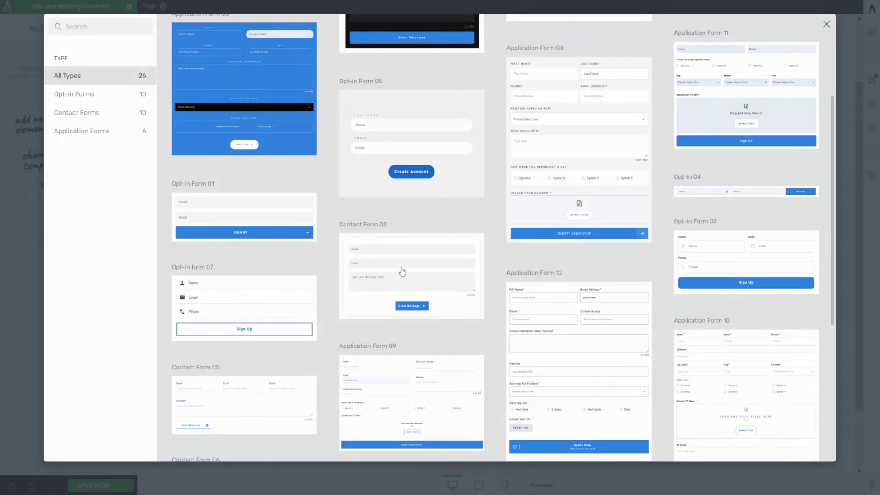
pyautogui.click(402, 271)
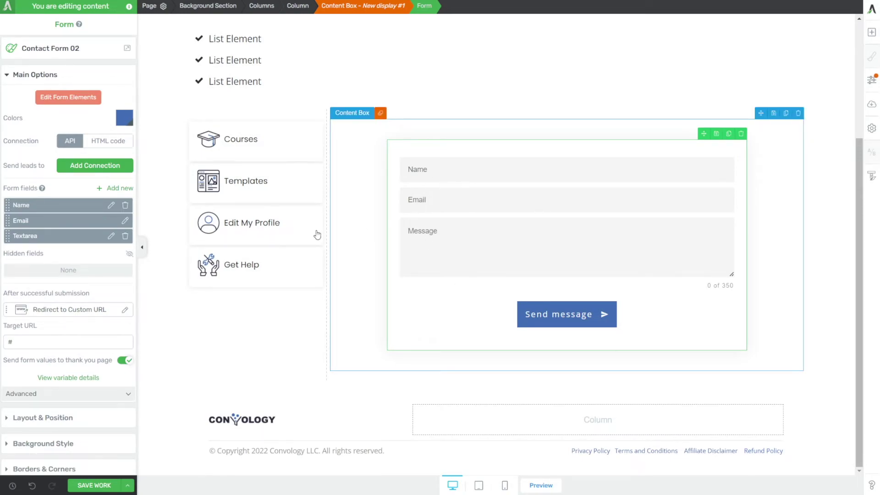
# Rename the new display to Get Help and open its display conditions.
pyautogui.click(352, 10)
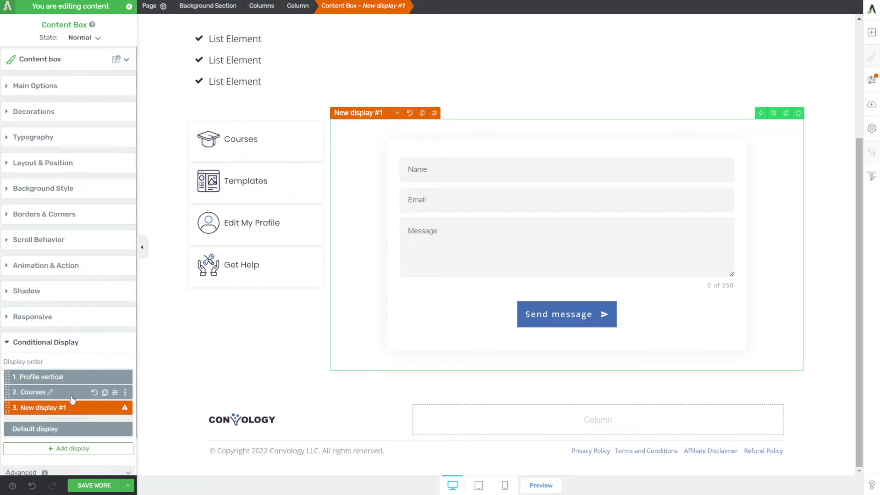
pyautogui.scroll(-1, 68, 394)
pyautogui.click(67, 369)
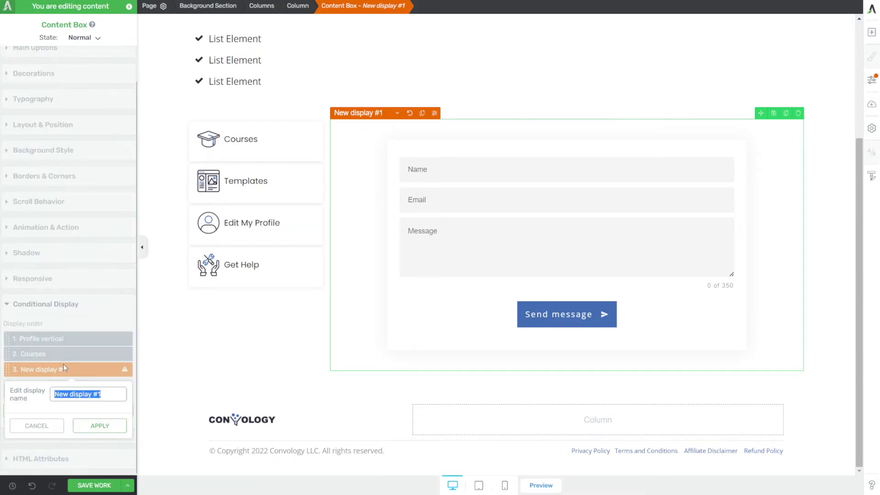
pyautogui.write('Get Help')
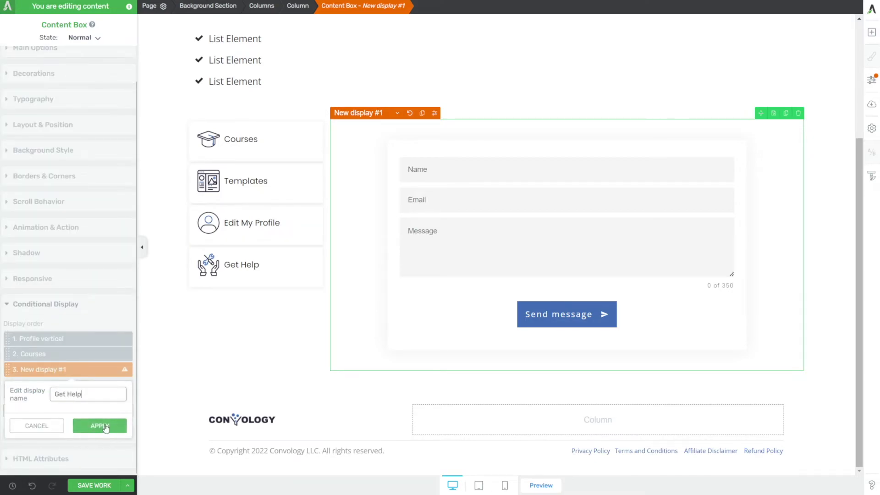
pyautogui.click(100, 425)
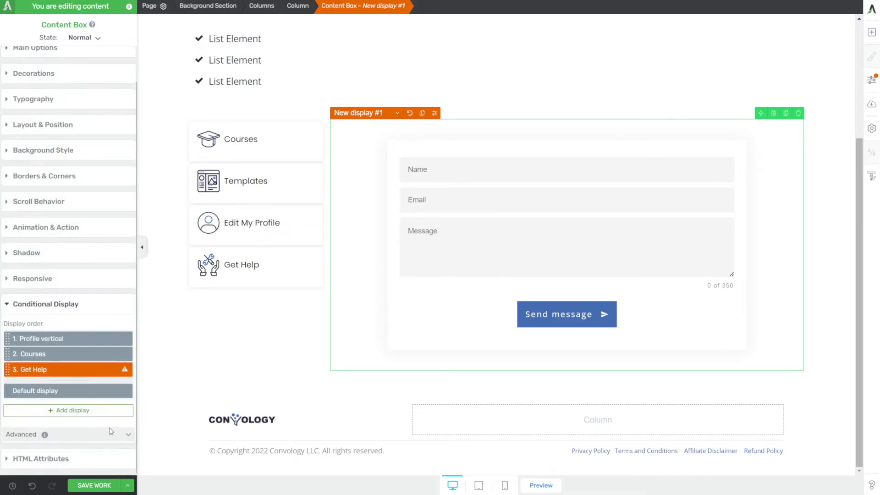
pyautogui.click(126, 370)
# Add a condition set: URL Query String vertical Equals gethelp, and save it.
pyautogui.click(312, 103)
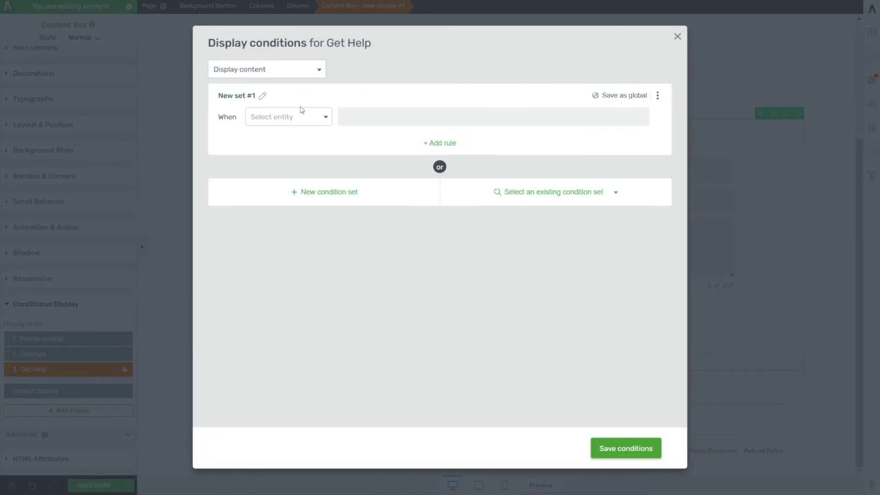
pyautogui.click(305, 119)
pyautogui.click(283, 201)
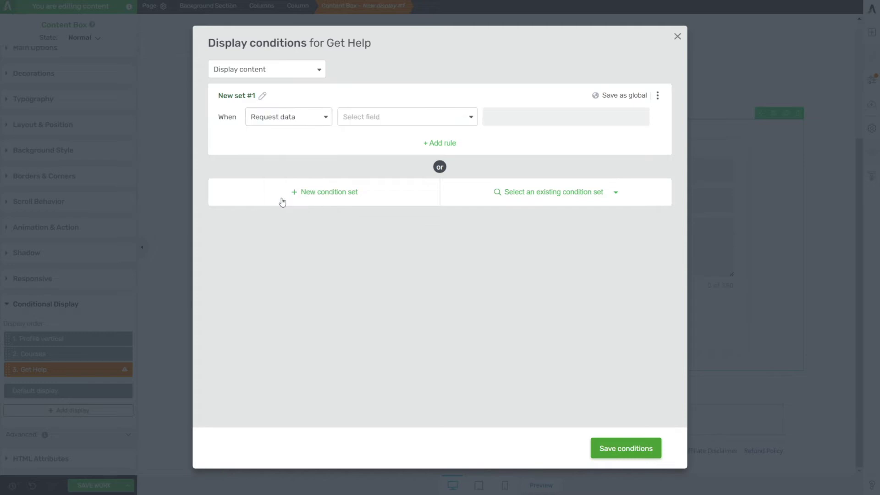
pyautogui.click(373, 121)
pyautogui.click(372, 182)
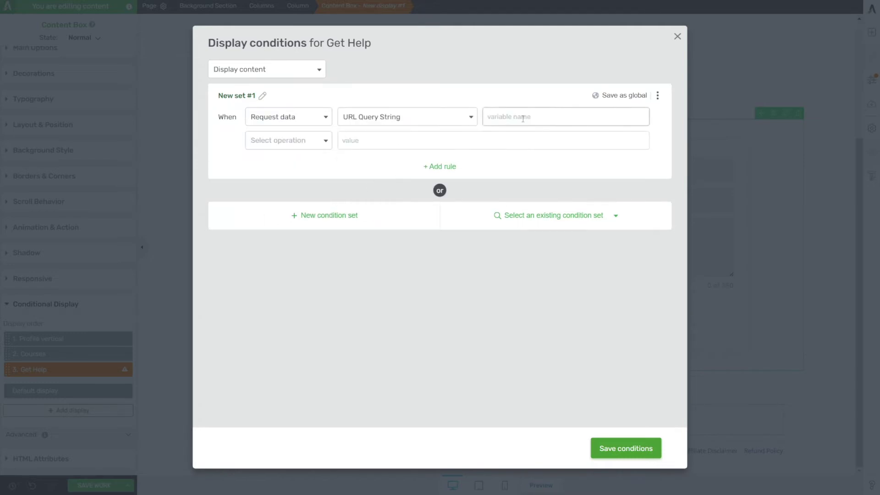
pyautogui.write('vertical')
pyautogui.click(318, 141)
pyautogui.click(264, 163)
pyautogui.click(373, 147)
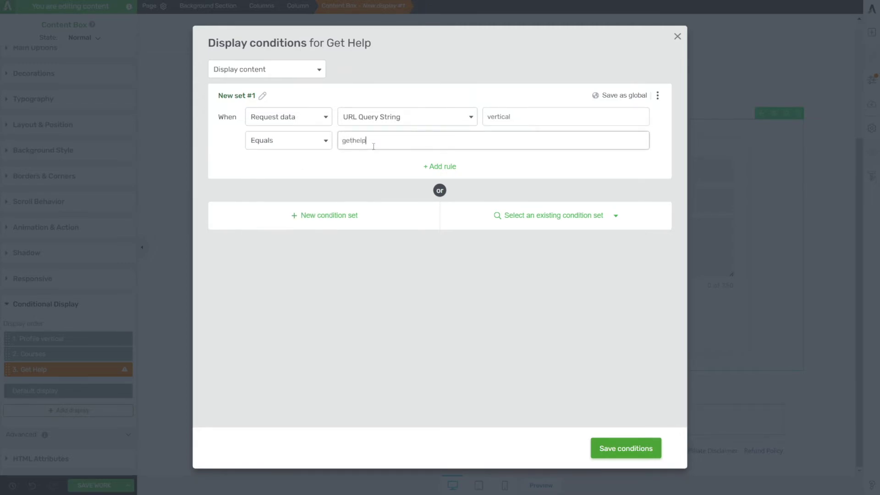
pyautogui.click(623, 449)
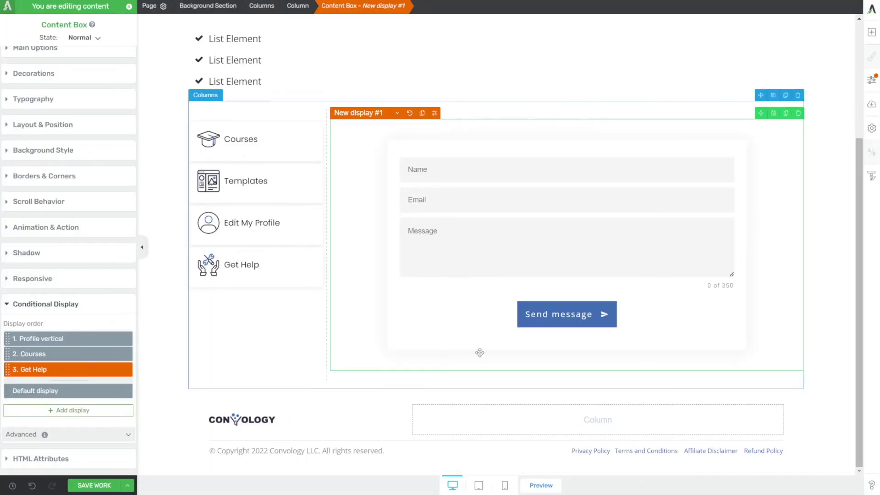
# Set the Get Help menu item's target URL to '?vertical=gethelp'.
pyautogui.click(274, 283)
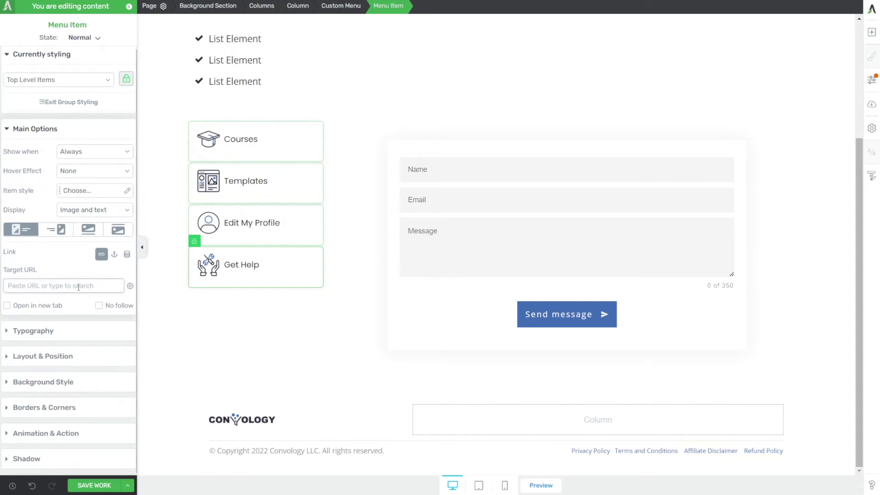
pyautogui.click(78, 287)
pyautogui.write('?')
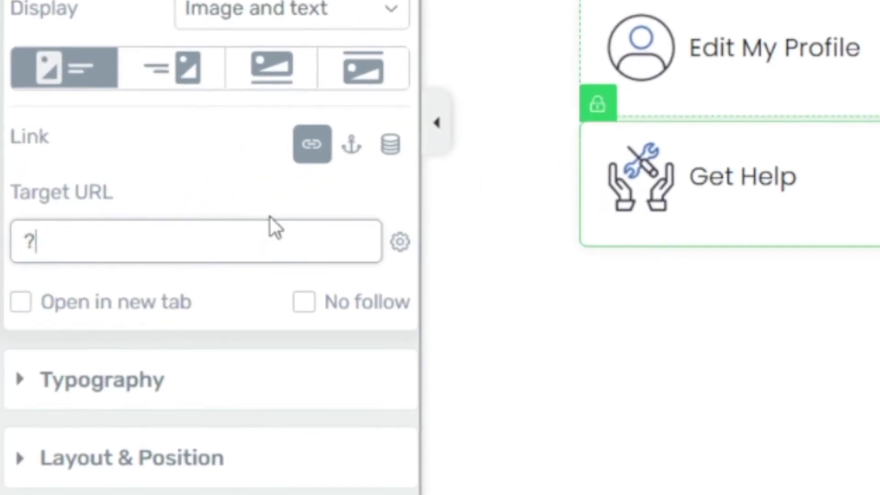
pyautogui.write('vertical')
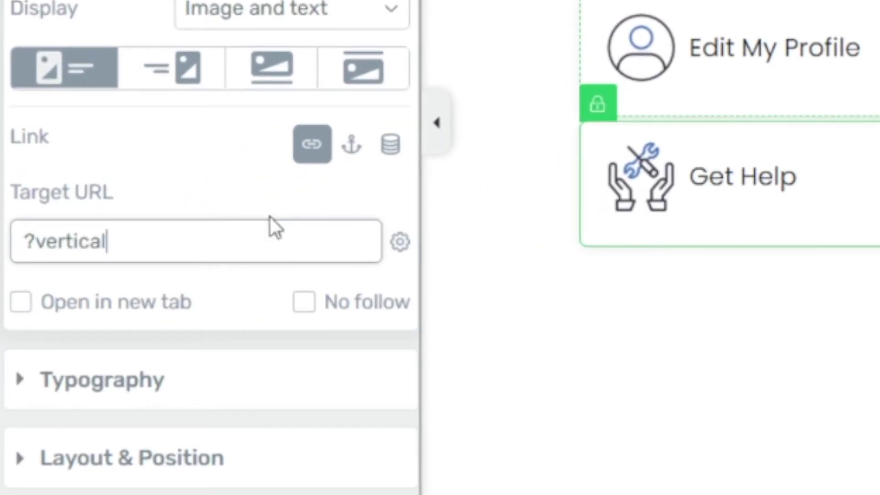
pyautogui.write('=gethelp')
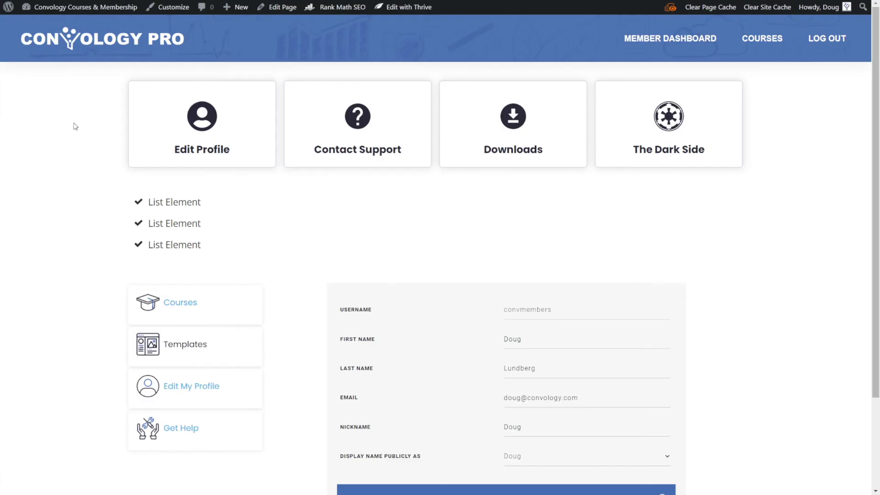
# On the live page, switch through Courses, Edit My Profile and Get Help to confirm each content box.
pyautogui.scroll(-2, 76, 126)
pyautogui.click(189, 192)
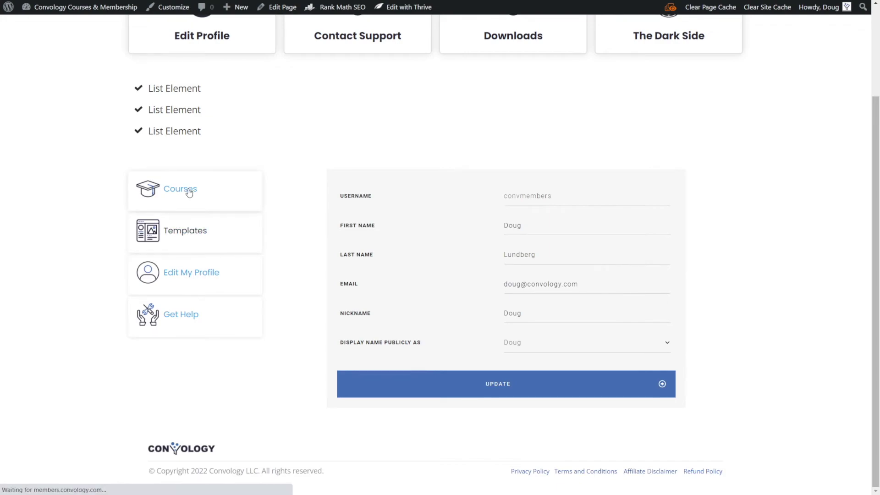
pyautogui.scroll(-2, 190, 216)
pyautogui.click(182, 234)
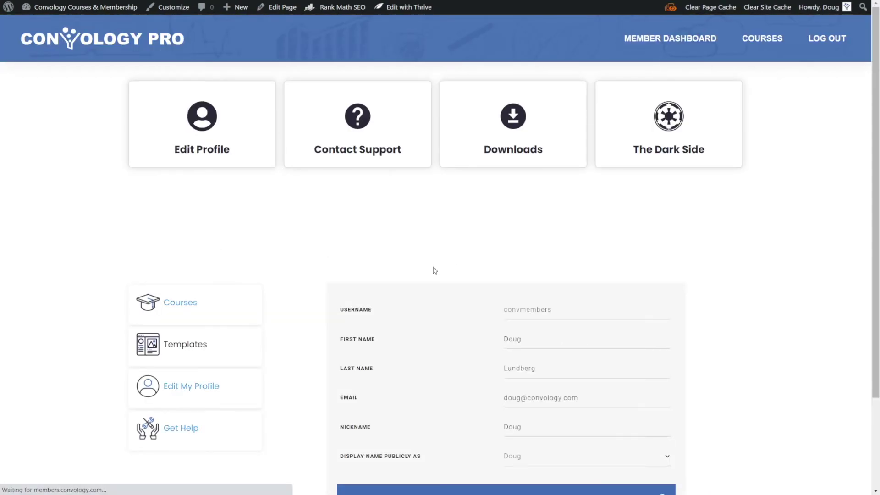
pyautogui.scroll(-2, 181, 334)
pyautogui.click(180, 334)
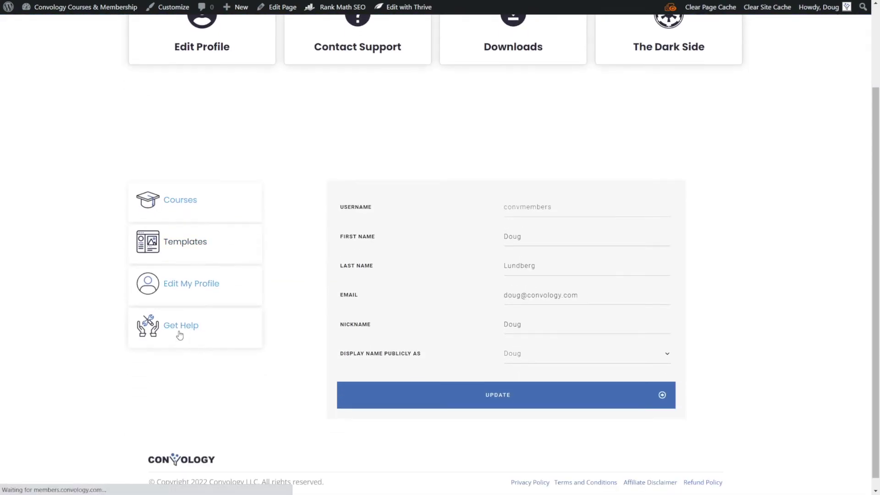
pyautogui.scroll(-1, 110, 415)
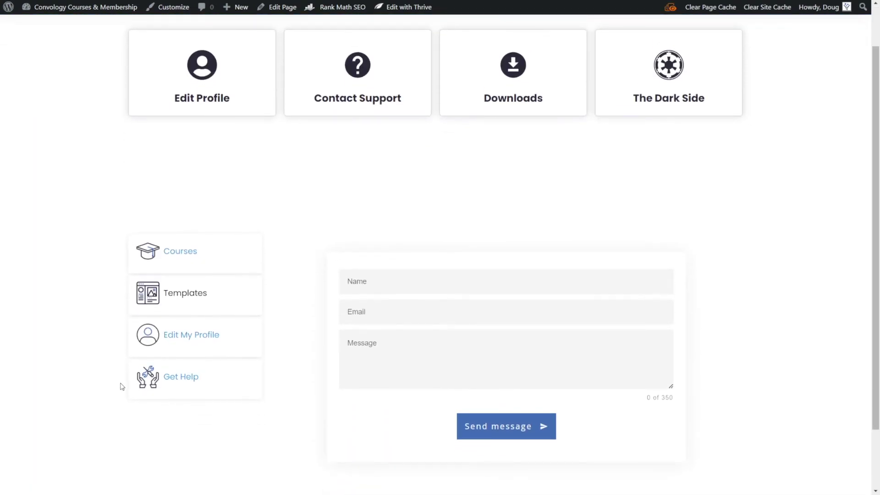